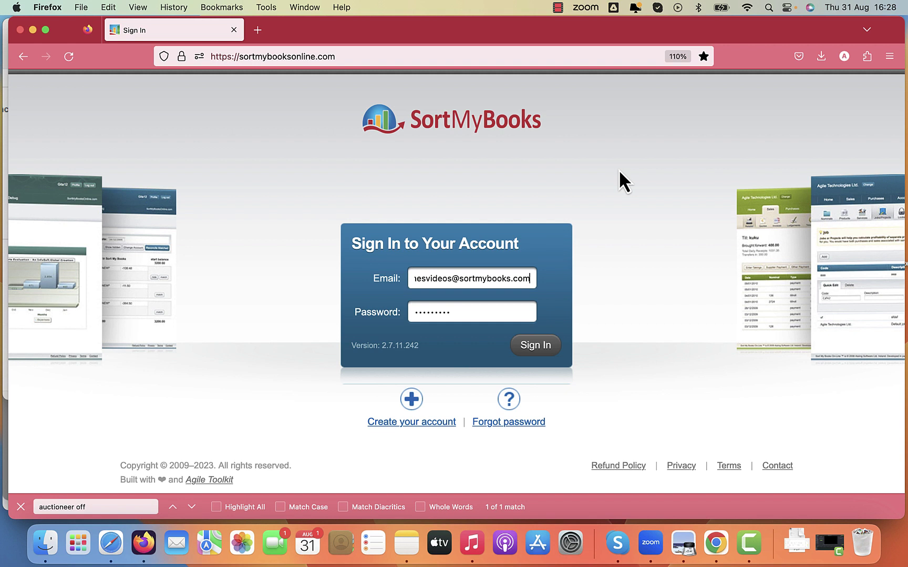
# Sign in and enter business name 'Auctioneer Client Sample', Limited Company, the business email, country Ireland.
pyautogui.click(535, 348)
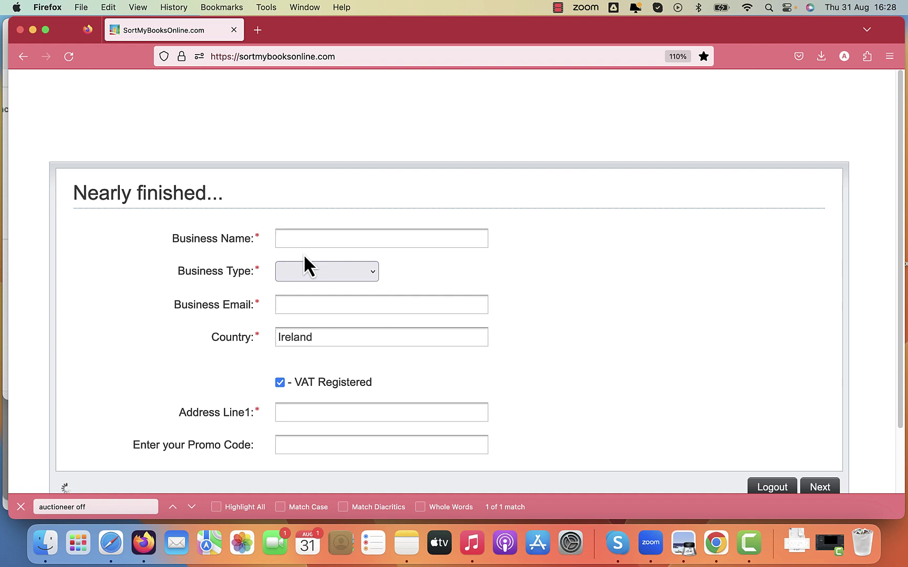
pyautogui.click(292, 238)
pyautogui.write('Auctioneer')
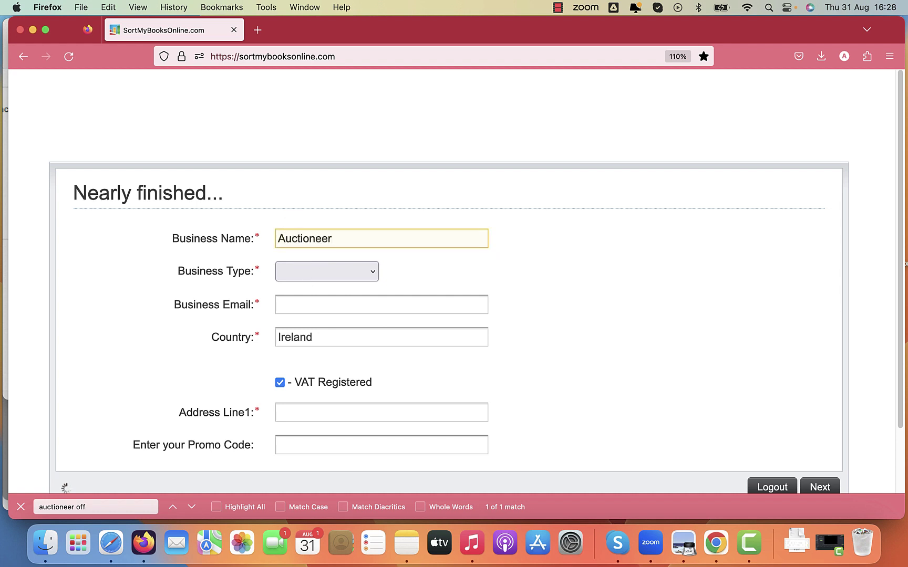
pyautogui.write(' Client Sample')
pyautogui.press('Tab')
pyautogui.press('l')
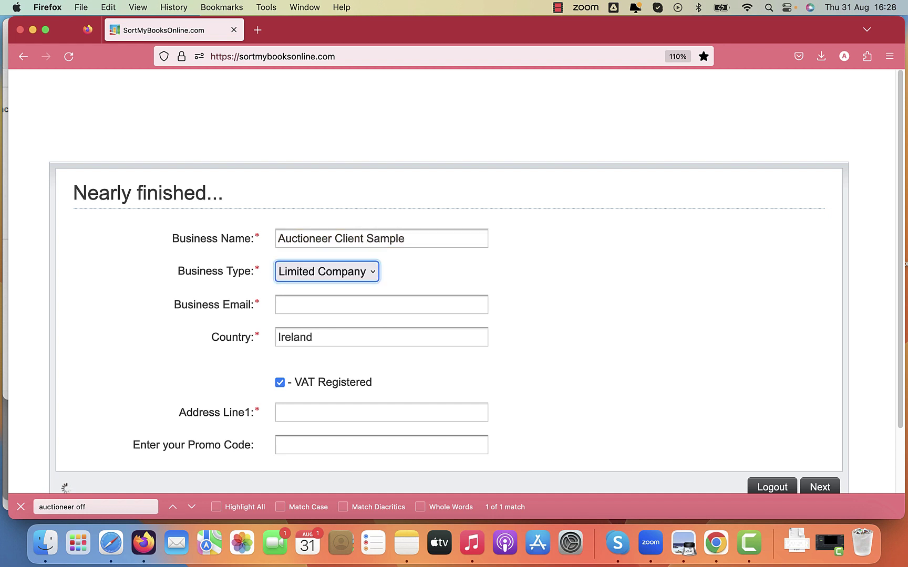
pyautogui.press('Tab')
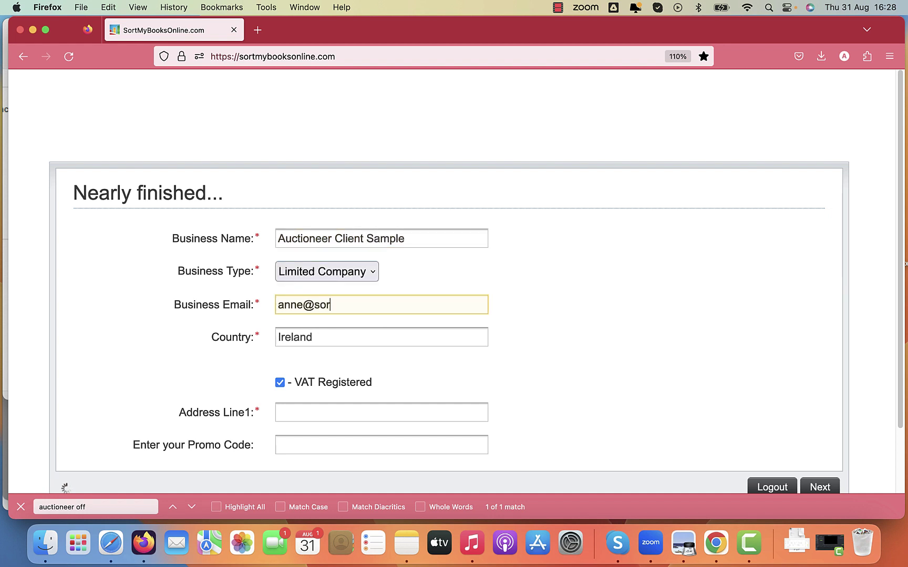
pyautogui.press('Tab')
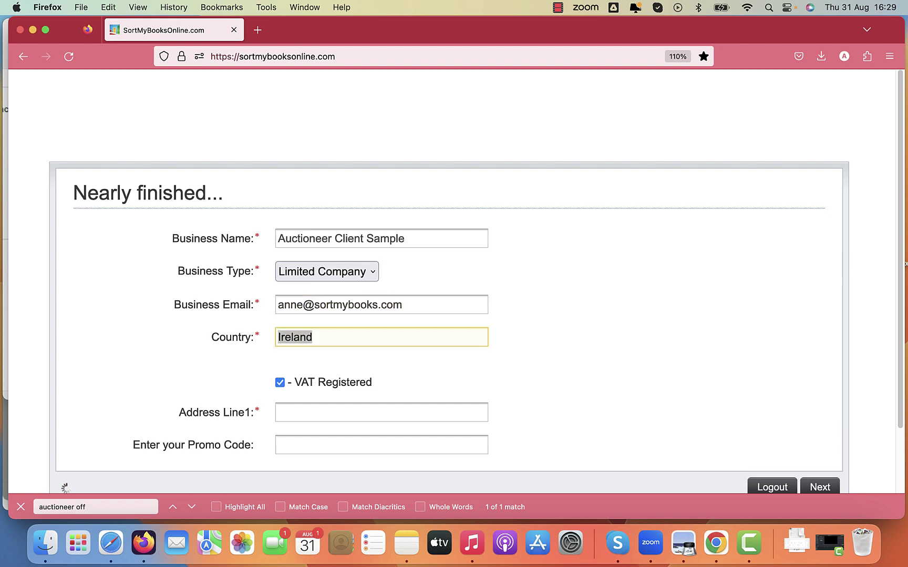
pyautogui.press('Tab')
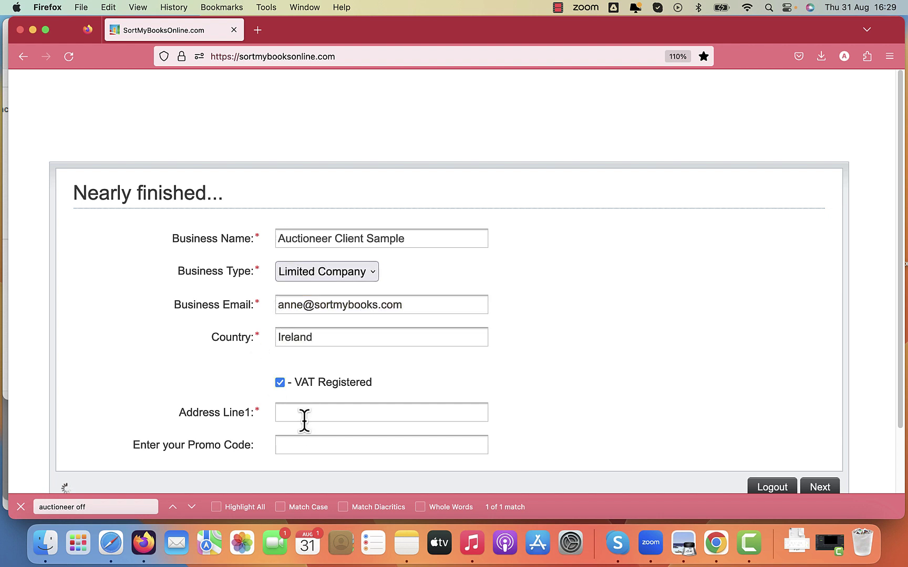
# Enter Address Line1 'My Street', submit the business details and scroll to the packages.
pyautogui.click(304, 420)
pyautogui.write('My')
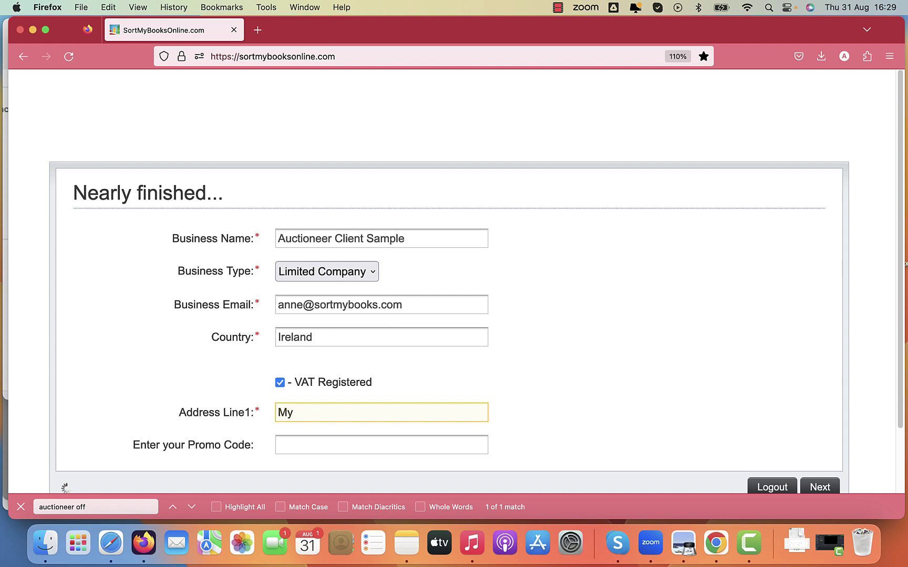
pyautogui.write(' Street')
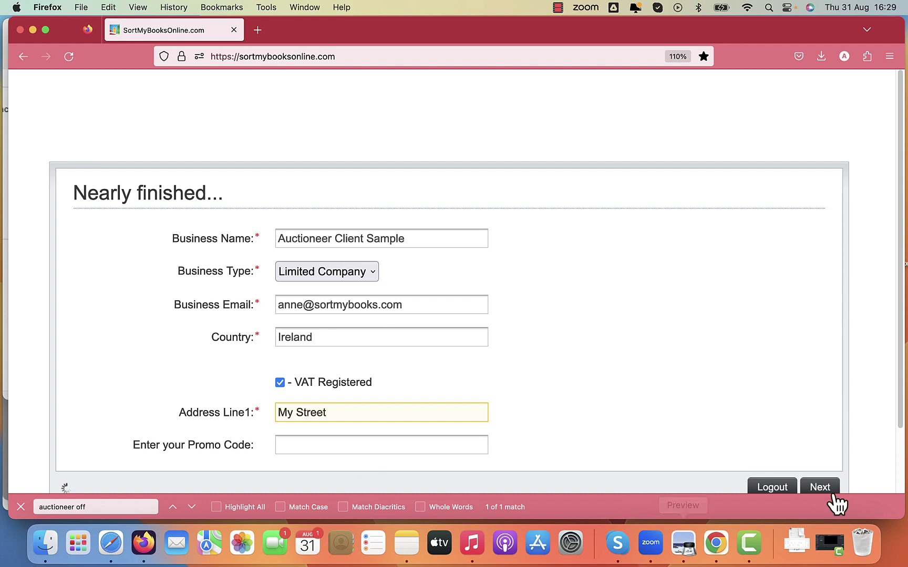
pyautogui.click(831, 490)
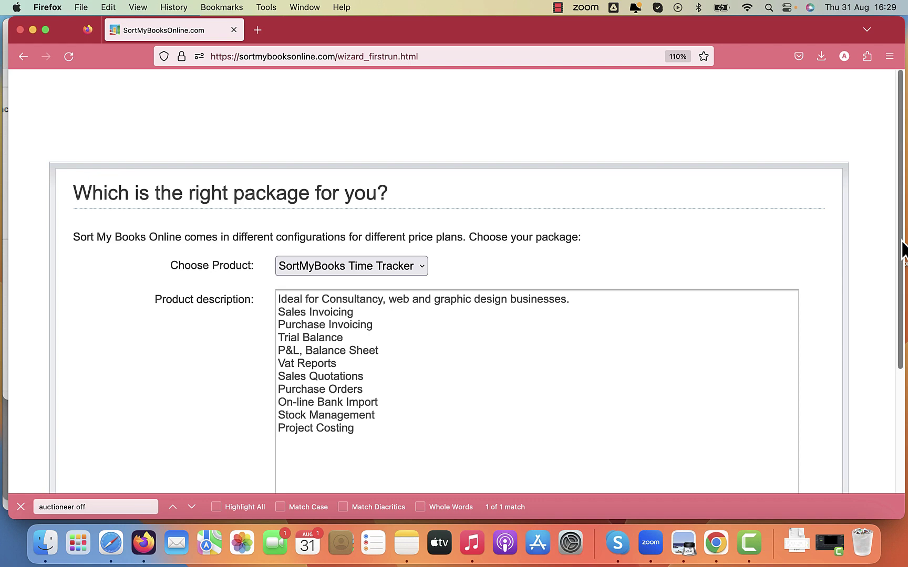
pyautogui.scroll(-5, 891, 419)
# Finish the setup wizard and start a new company from the company list.
pyautogui.click(836, 423)
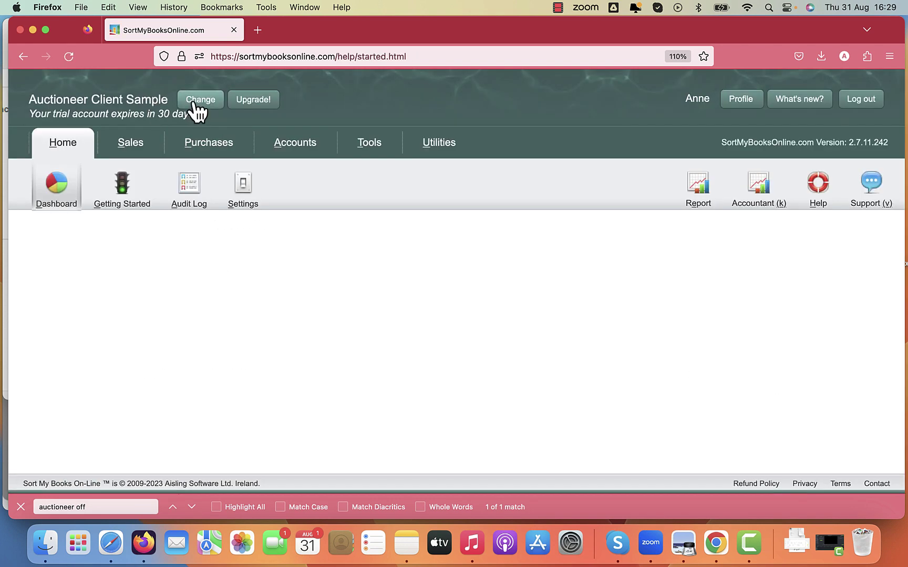
pyautogui.click(197, 104)
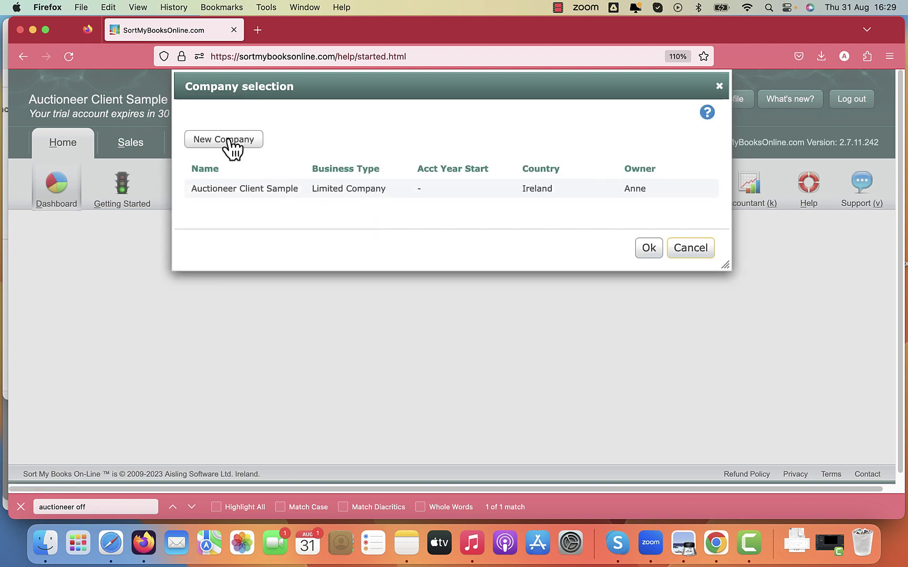
pyautogui.click(232, 145)
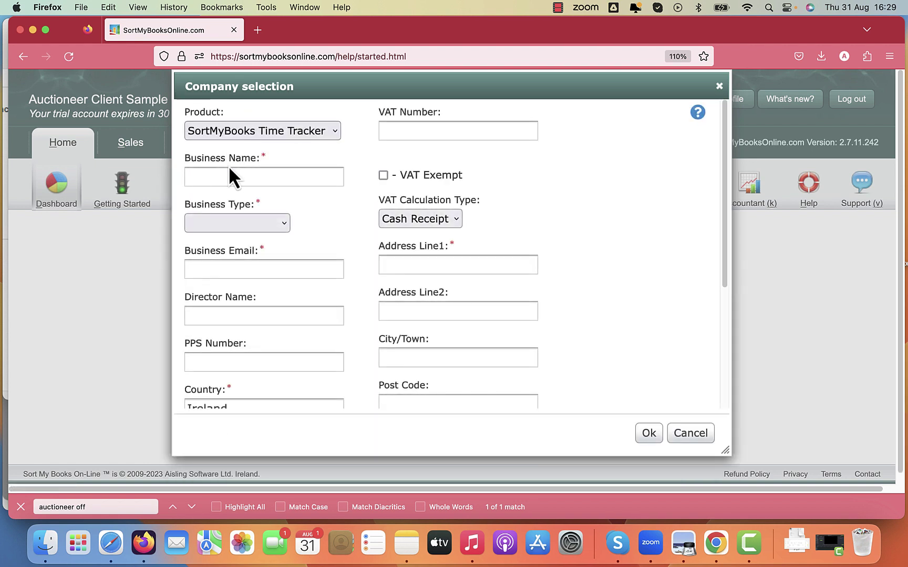
# Enter business name 'Auctioneer Office Sample', type Limited Company, and the business email.
pyautogui.click(228, 176)
pyautogui.write('Auctioneer')
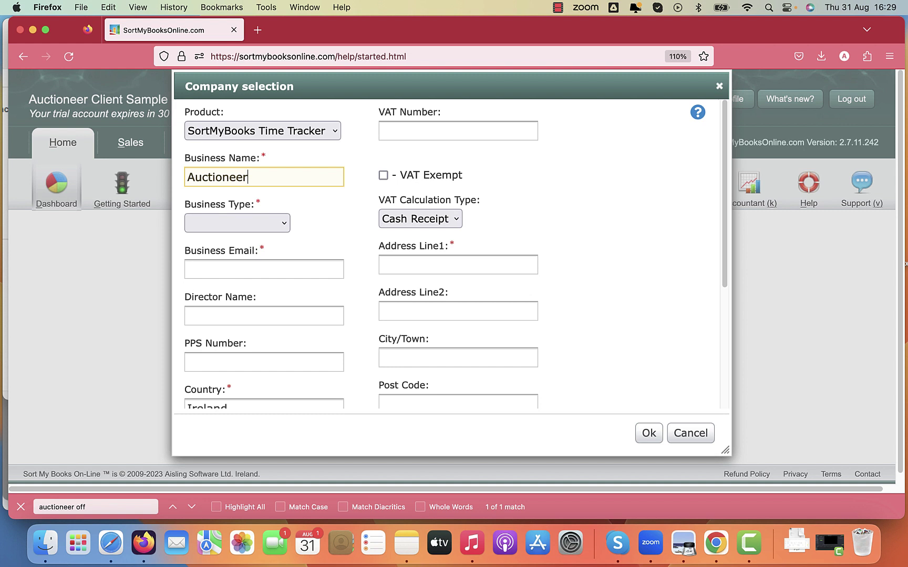
pyautogui.write(' Office')
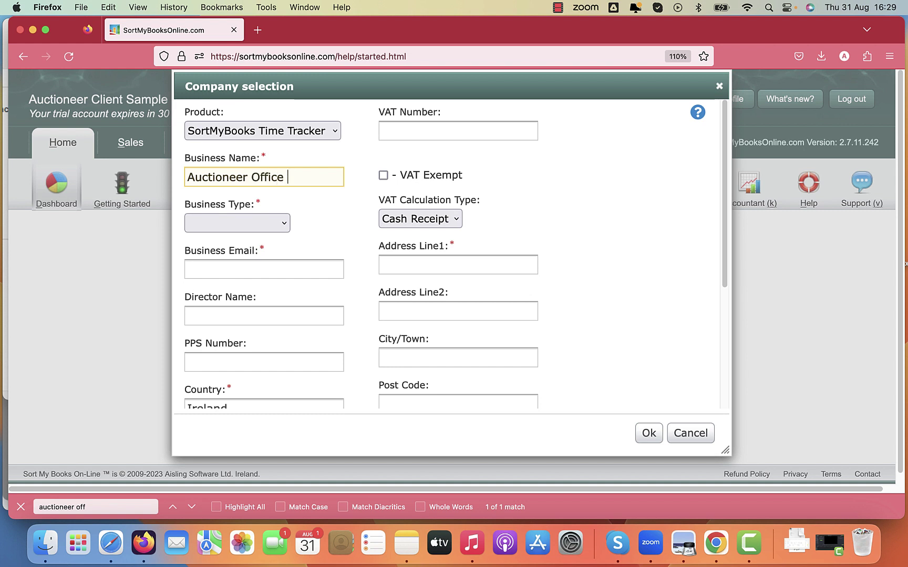
pyautogui.write(' Sample')
pyautogui.press('Tab')
pyautogui.press('l')
pyautogui.press('Tab')
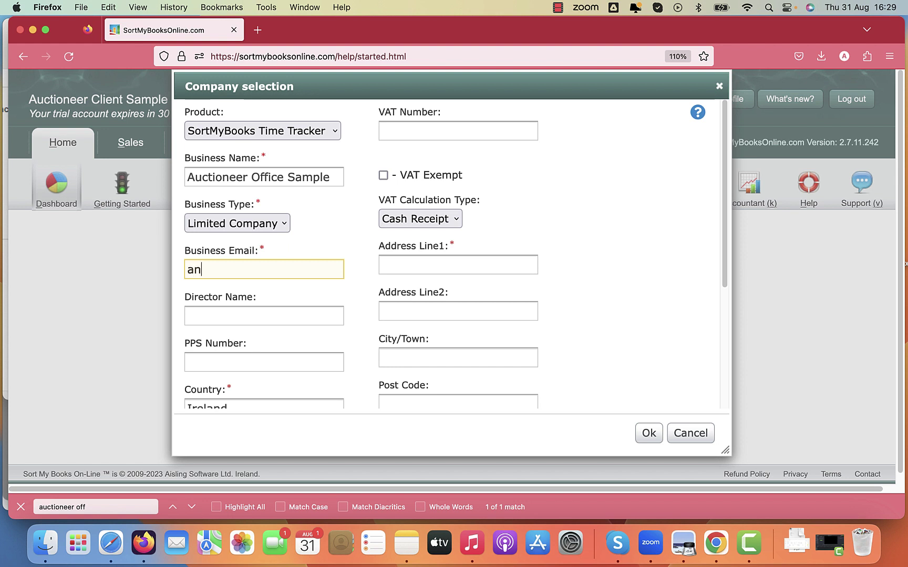
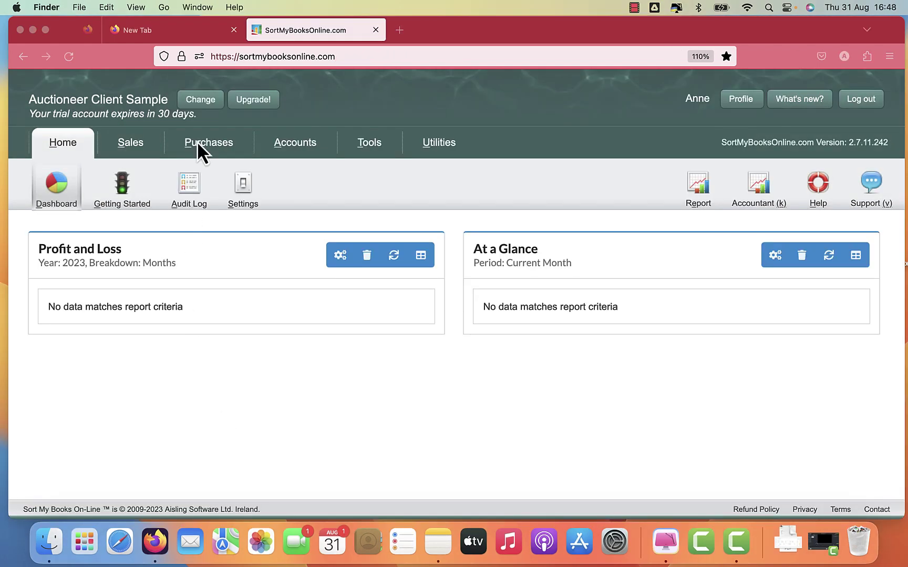
# Switch to the Auctioneer Office Sample company, then back to Auctioneer Client Sample.
pyautogui.click(203, 102)
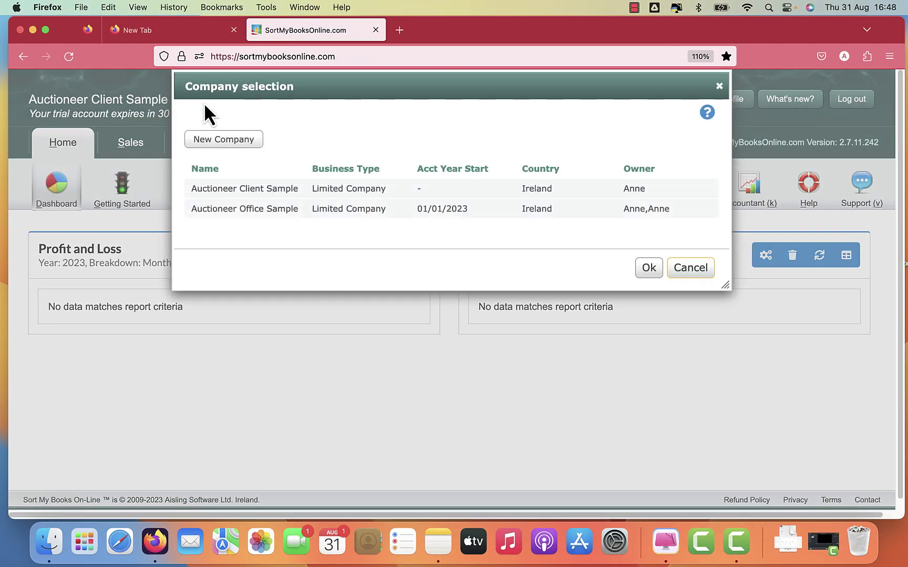
pyautogui.click(224, 211)
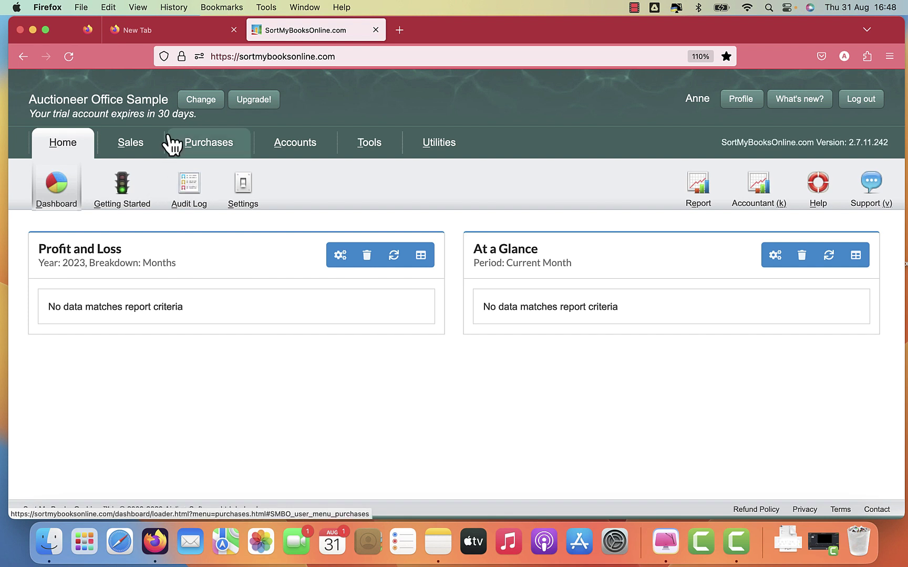
pyautogui.click(201, 101)
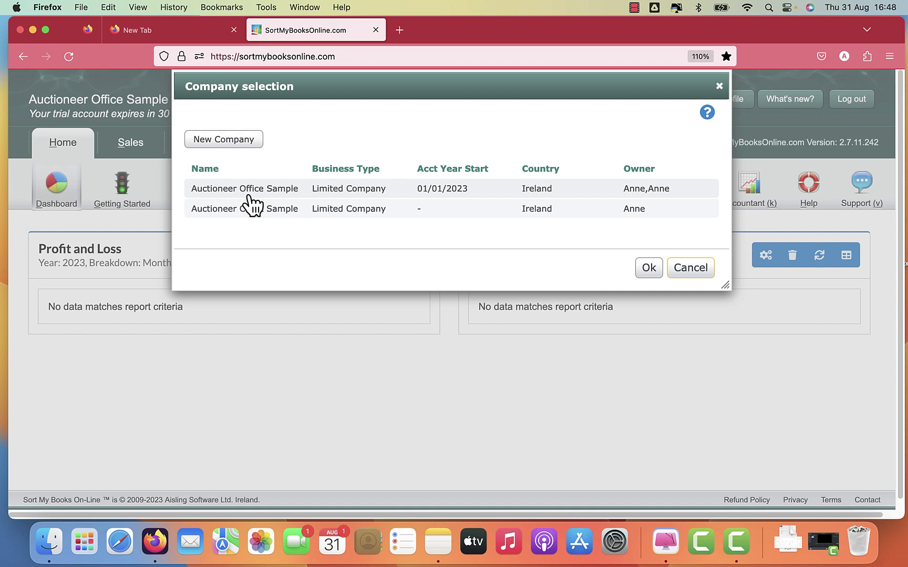
pyautogui.doubleClick(248, 209)
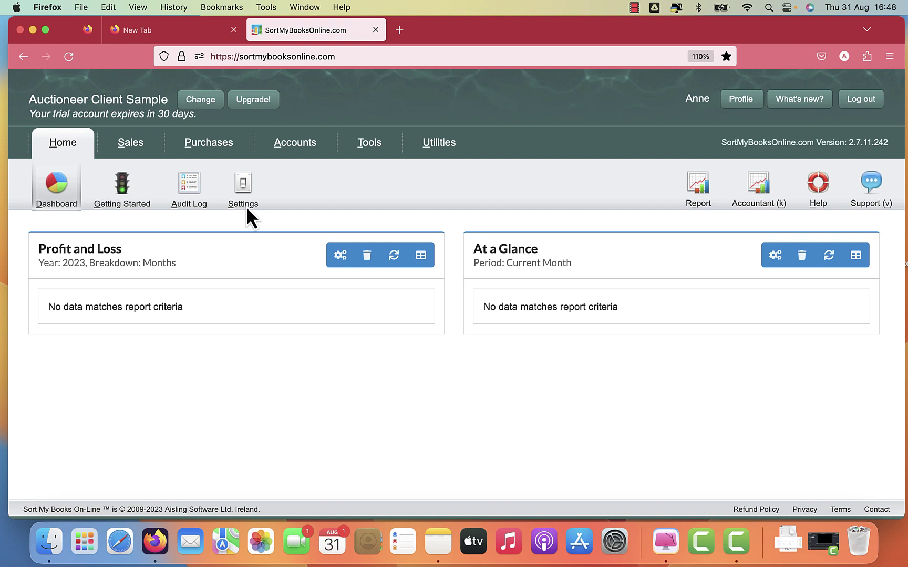
# Create a bank account named 'Client Account' with account type Bank.
pyautogui.click(293, 143)
pyautogui.click(62, 199)
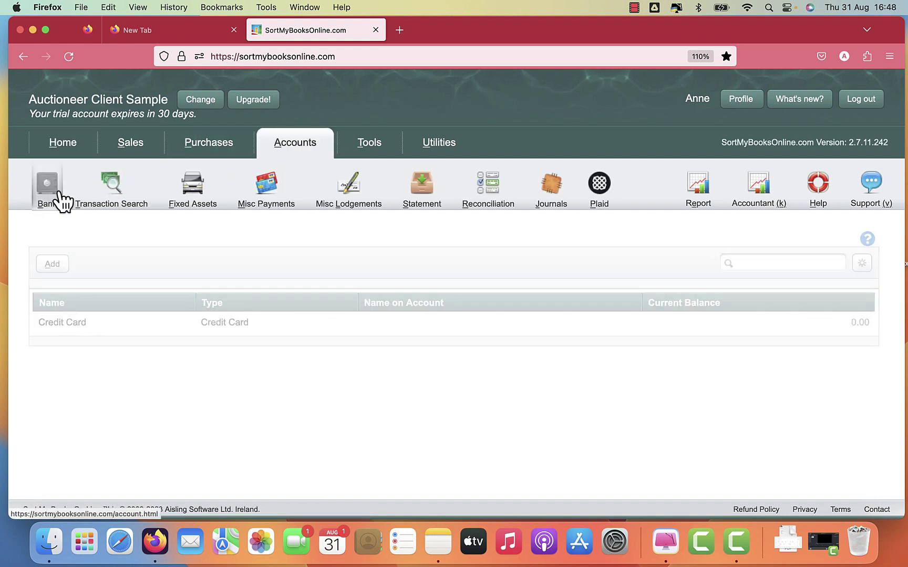
pyautogui.click(60, 264)
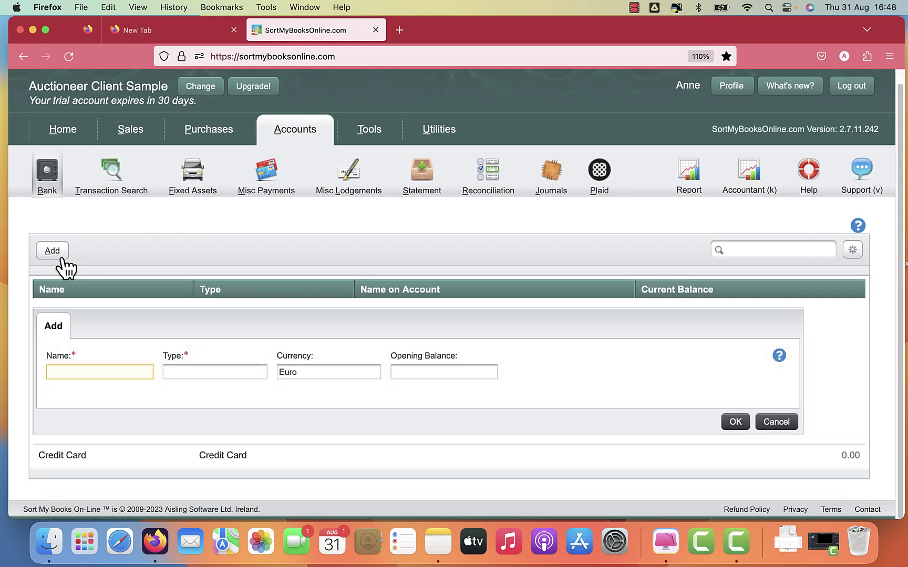
pyautogui.write('Client Ac')
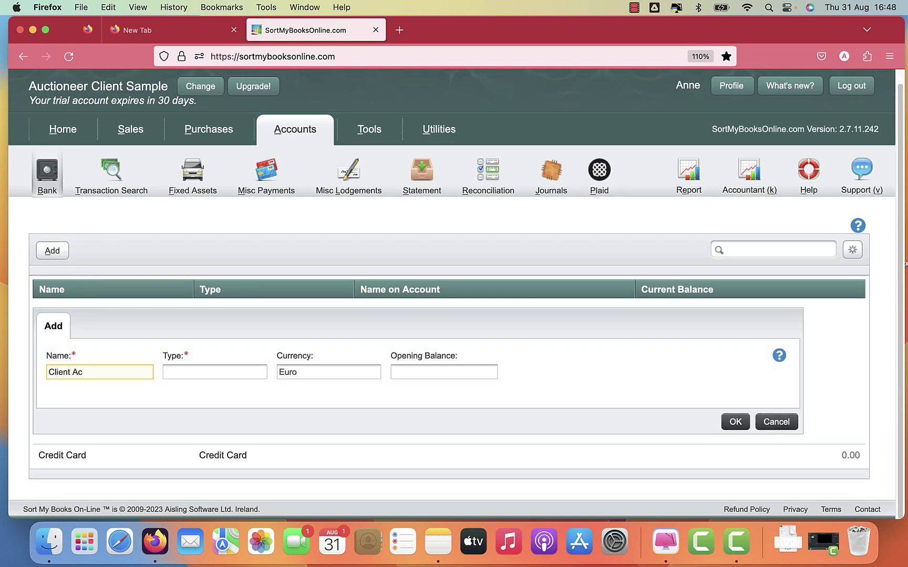
pyautogui.write('count')
pyautogui.click(215, 372)
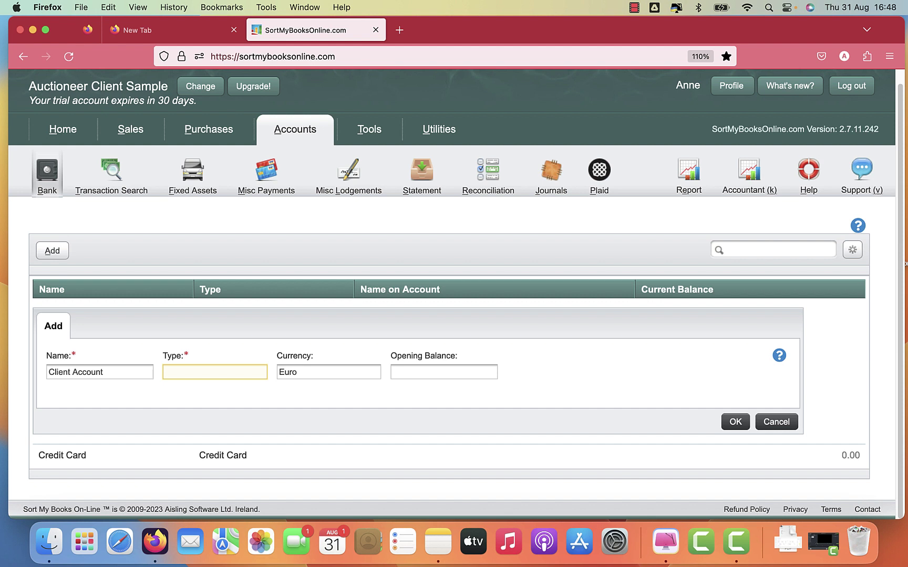
pyautogui.write('ba')
pyautogui.press('Return')
pyautogui.click(738, 424)
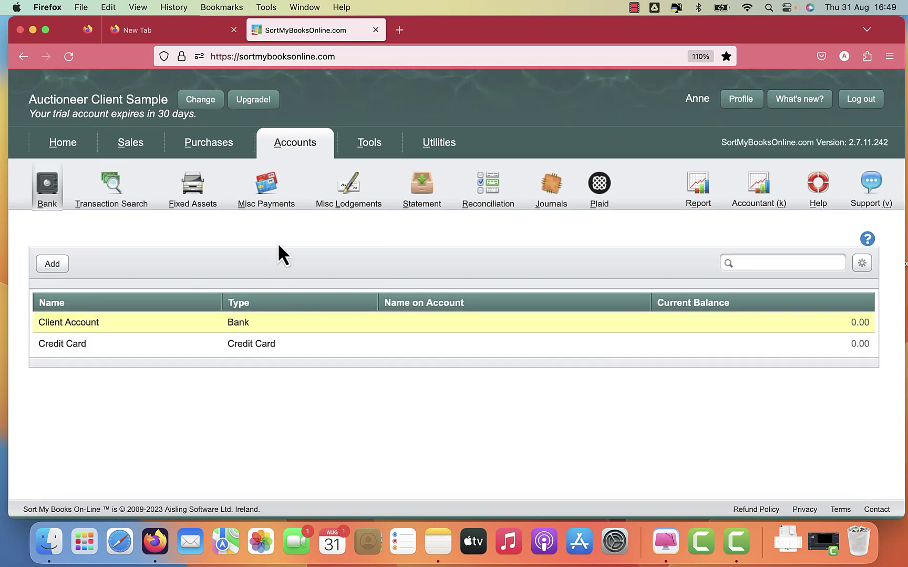
# Add the house seller as a new customer, correcting the name while typing.
pyautogui.click(136, 152)
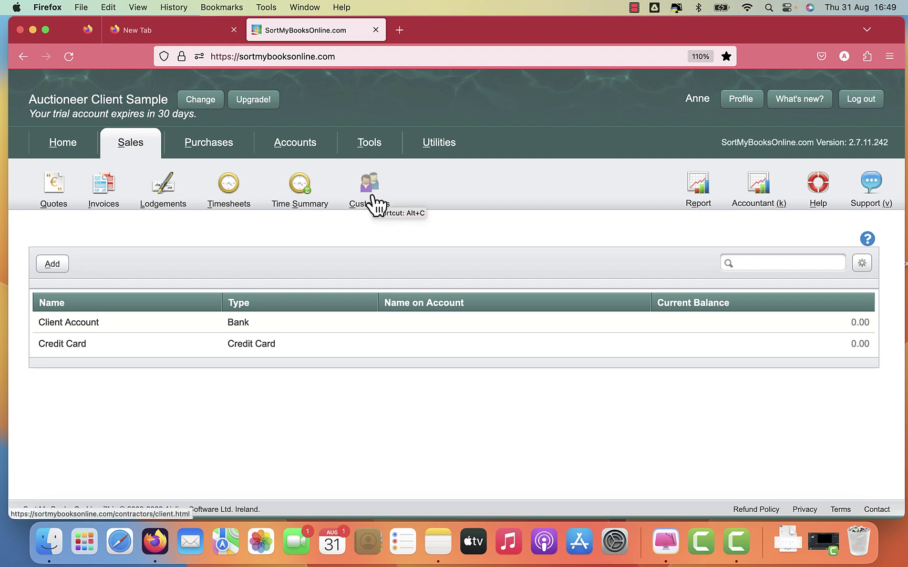
pyautogui.click(374, 203)
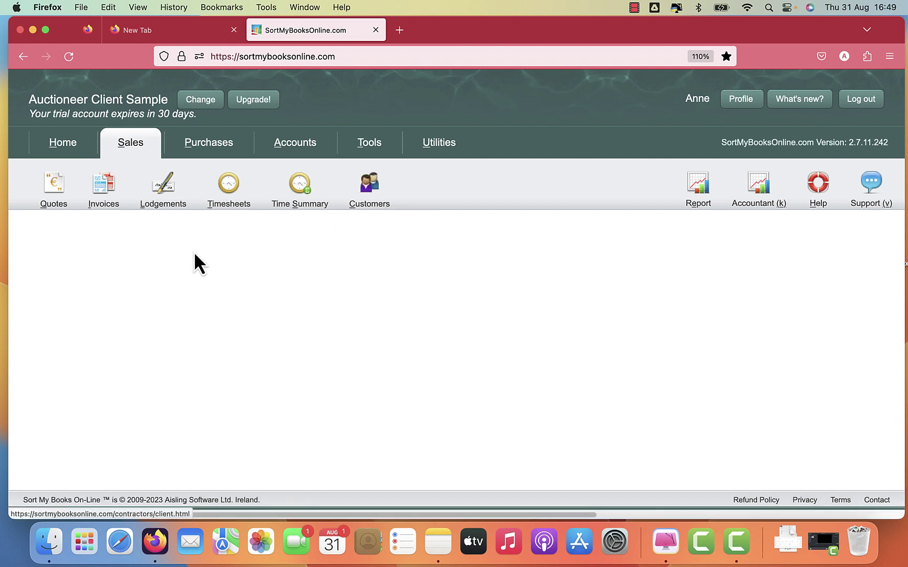
pyautogui.click(53, 263)
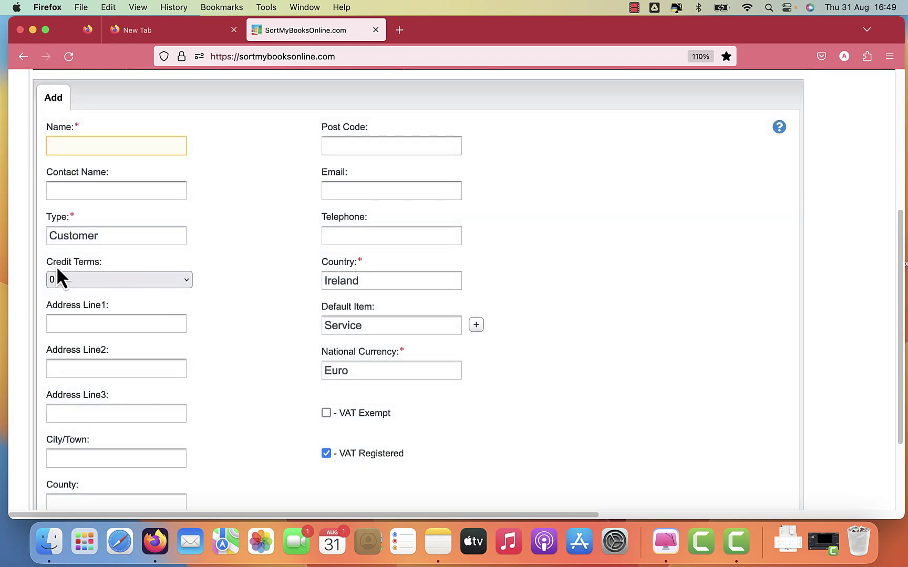
pyautogui.write('Sean House Seller')
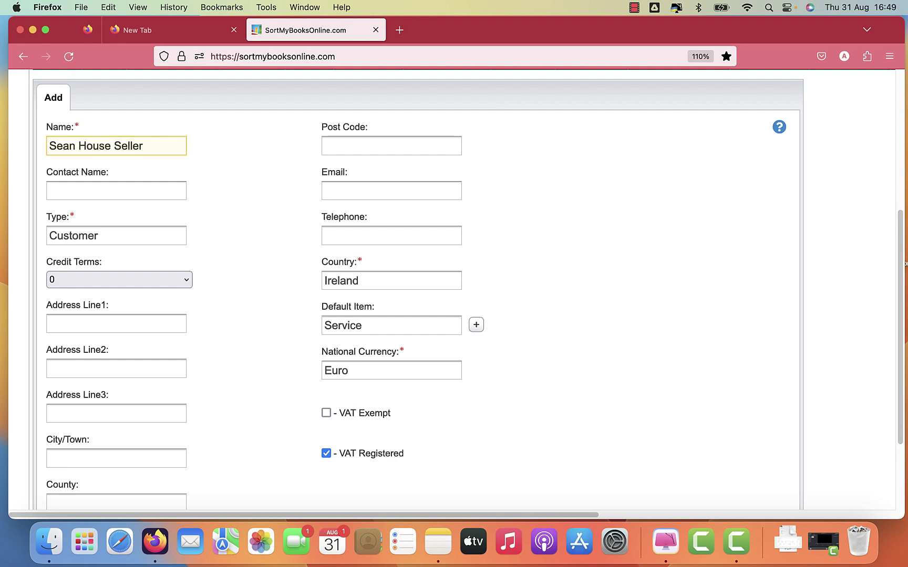
pyautogui.moveTo(901, 419); pyautogui.dragTo(884, 486)
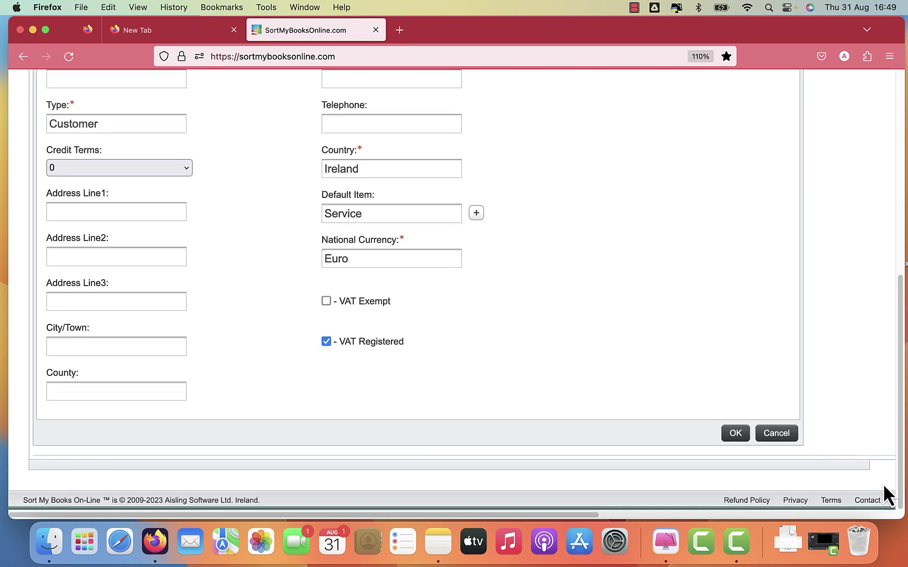
pyautogui.click(735, 433)
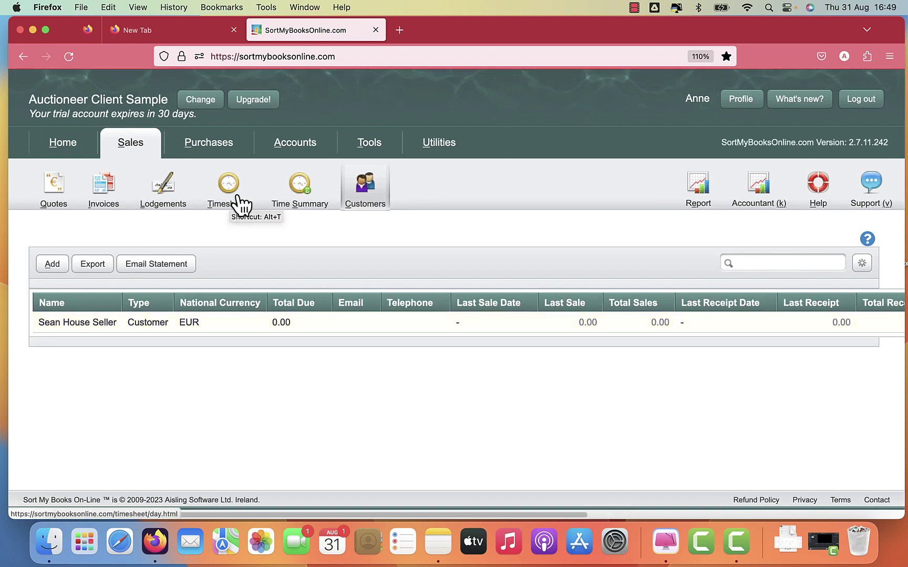
# Add the landlord as a second customer, then open the house seller's record.
pyautogui.click(63, 266)
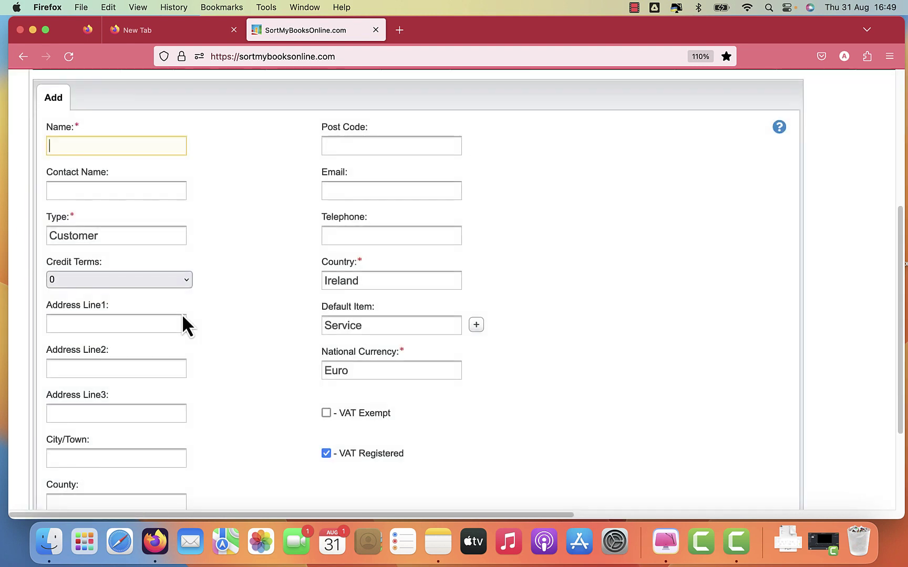
pyautogui.write('Geroge')
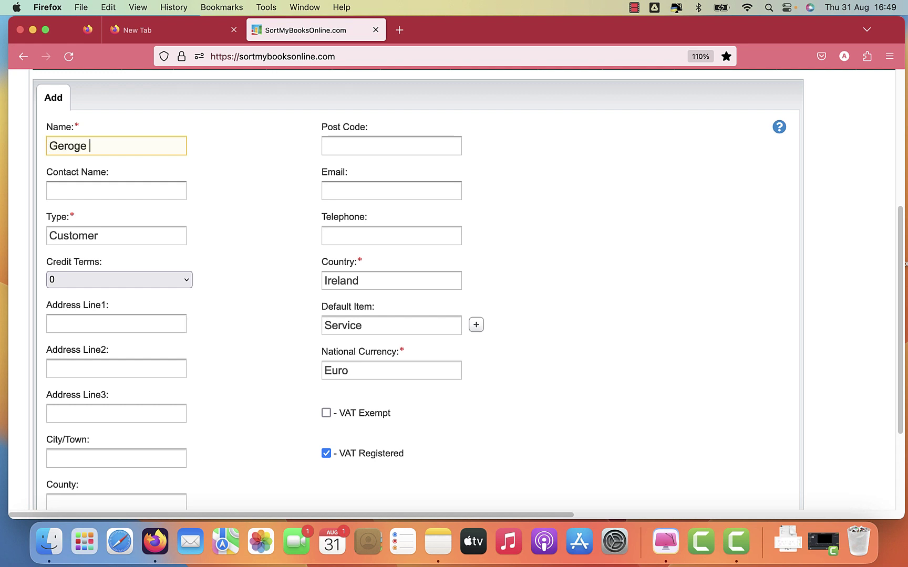
pyautogui.press('BackSpace')
pyautogui.press('BackSpace')
pyautogui.press('BackSpace')
pyautogui.press('BackSpace')
pyautogui.press('BackSpace')
pyautogui.write('orge the Landlord')
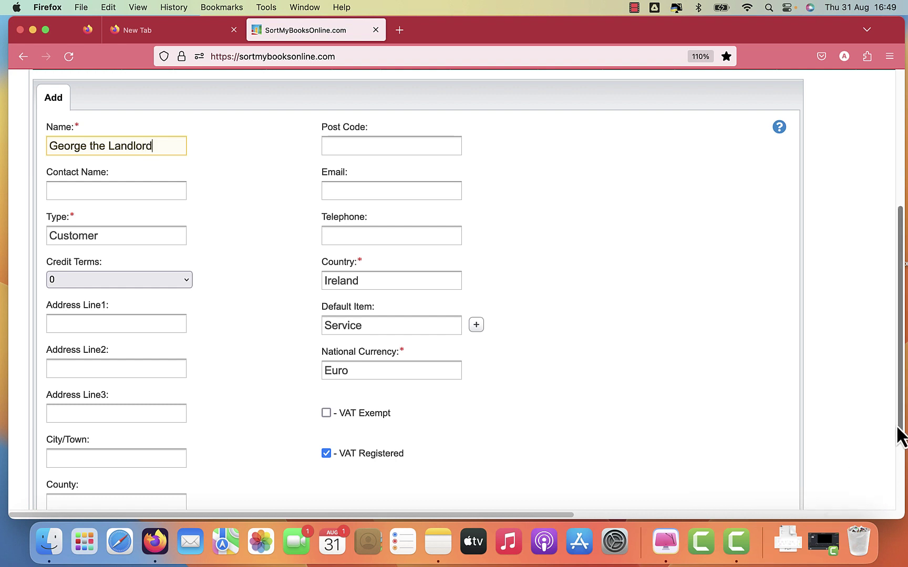
pyautogui.moveTo(898, 436); pyautogui.dragTo(889, 493)
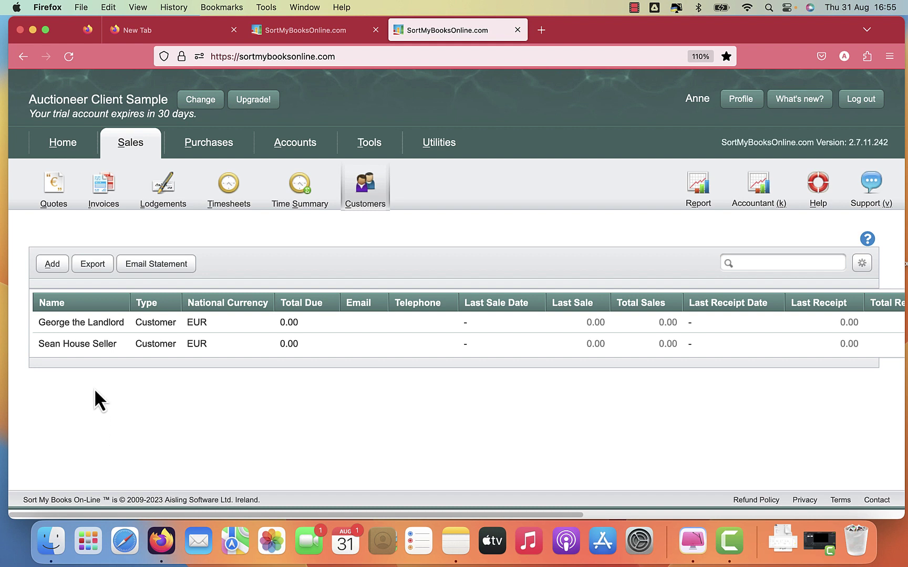
pyautogui.click(87, 345)
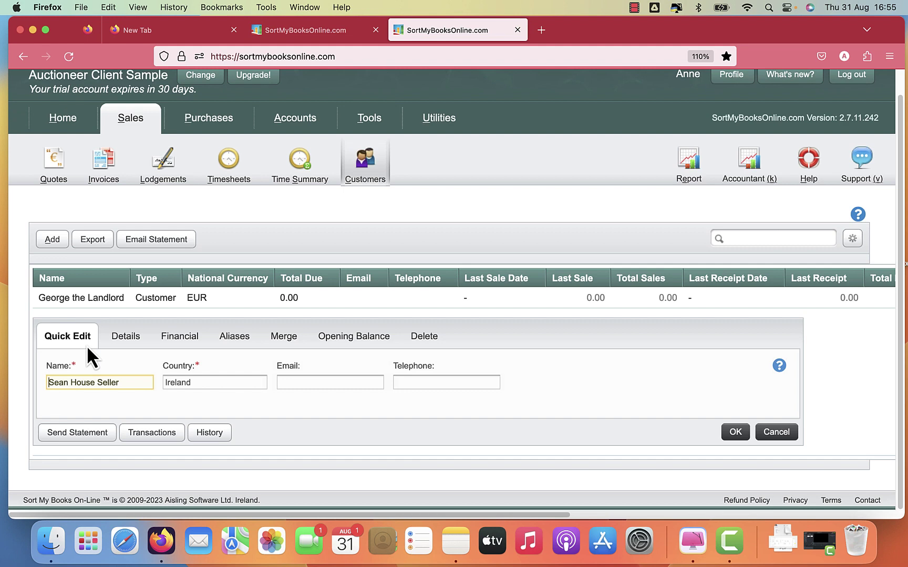
# Start a house seller payment dated 23/02/2023, type EFT, gross 5000.
pyautogui.click(187, 336)
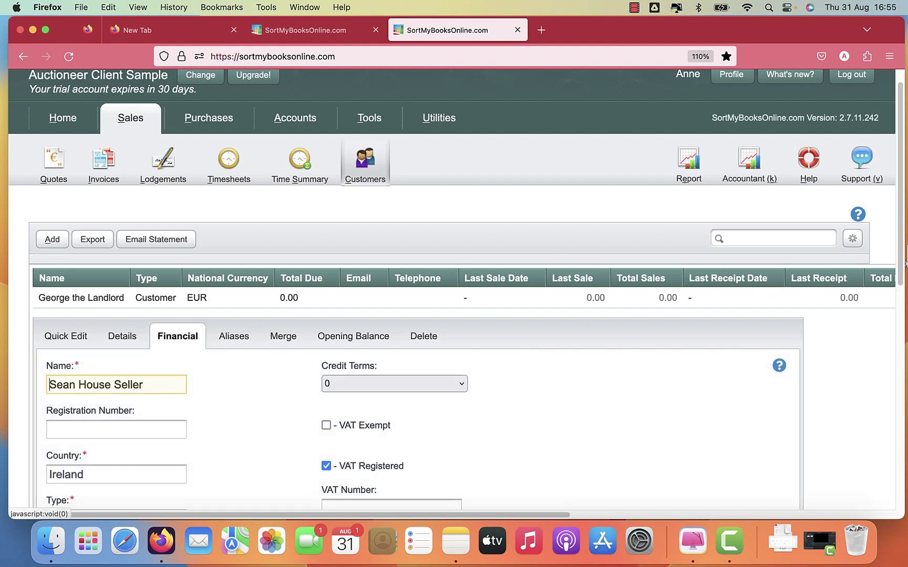
pyautogui.moveTo(903, 256); pyautogui.dragTo(888, 466)
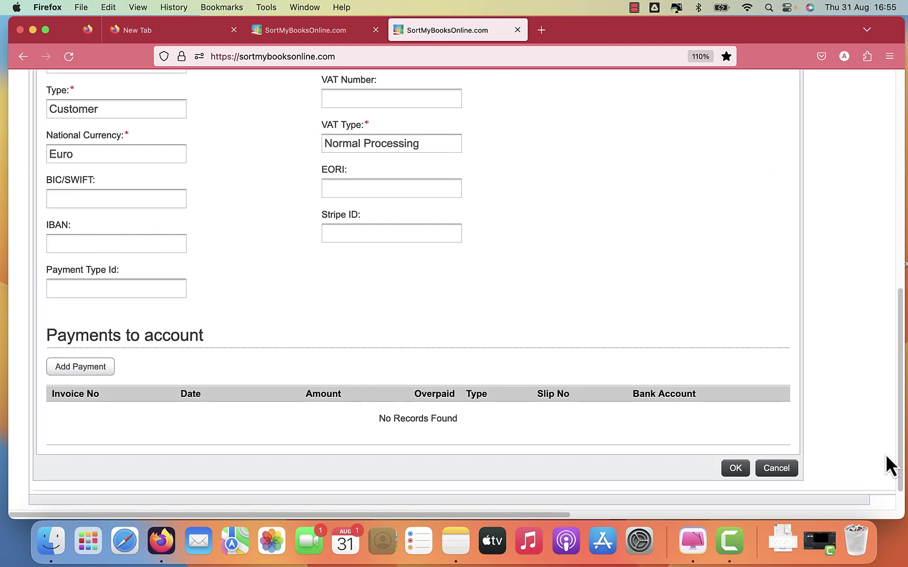
pyautogui.click(90, 368)
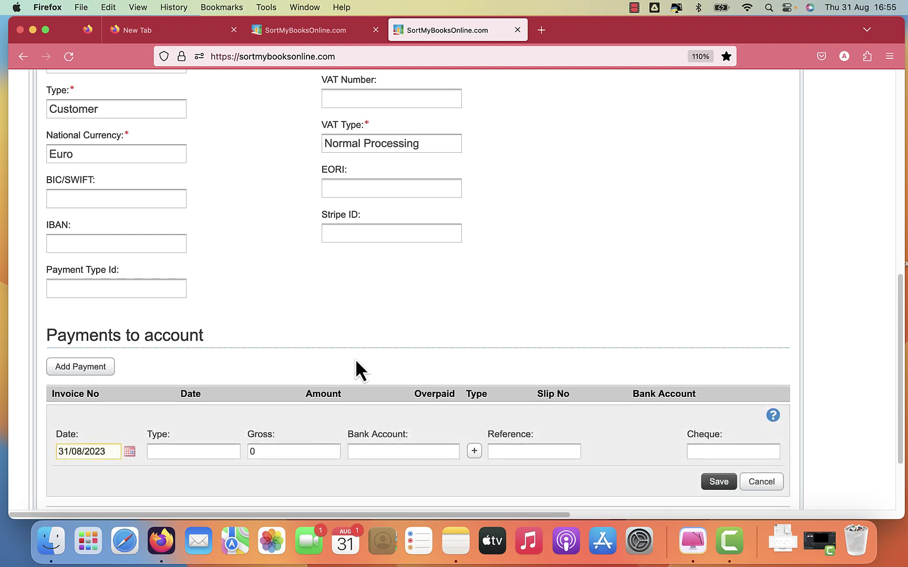
pyautogui.press('super+a')
pyautogui.write('2302')
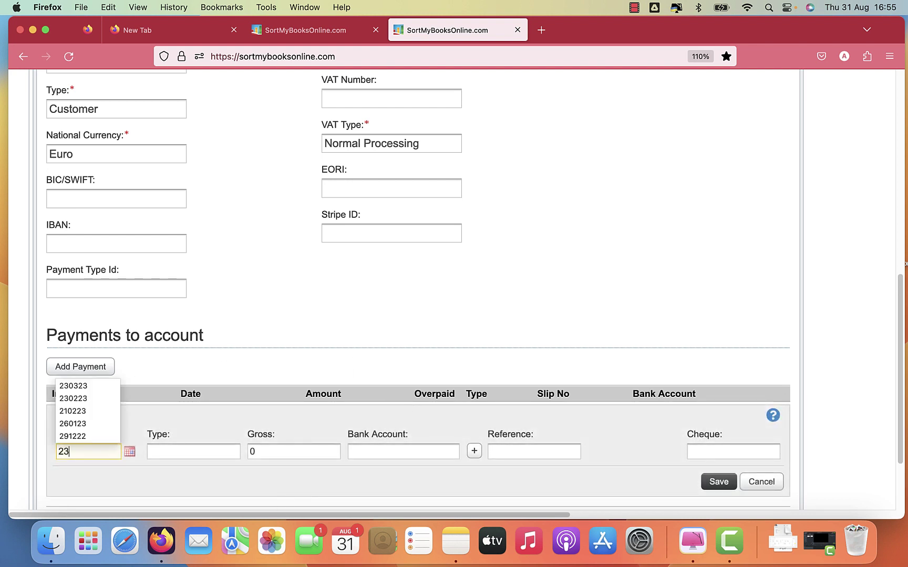
pyautogui.write('23')
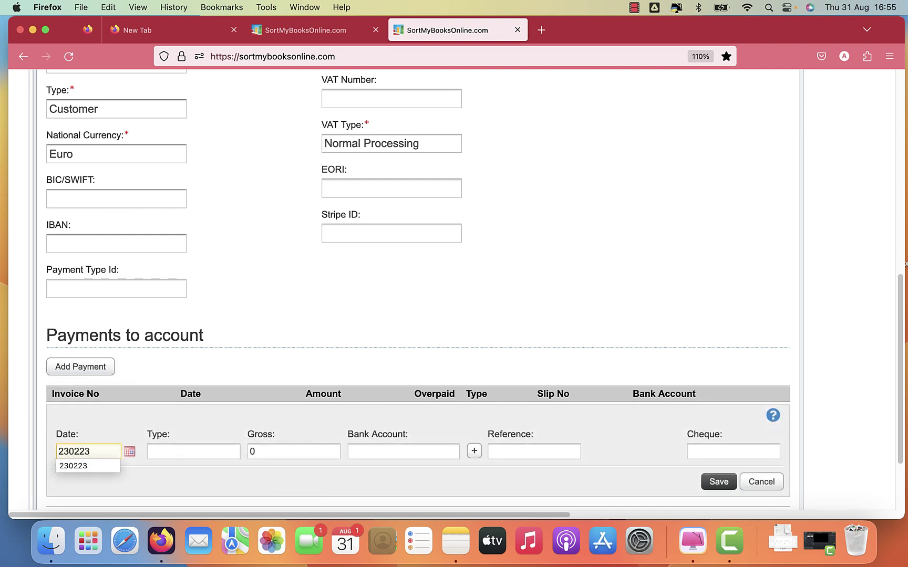
pyautogui.press('Tab')
pyautogui.write('ef')
pyautogui.press('Down')
pyautogui.press('Return')
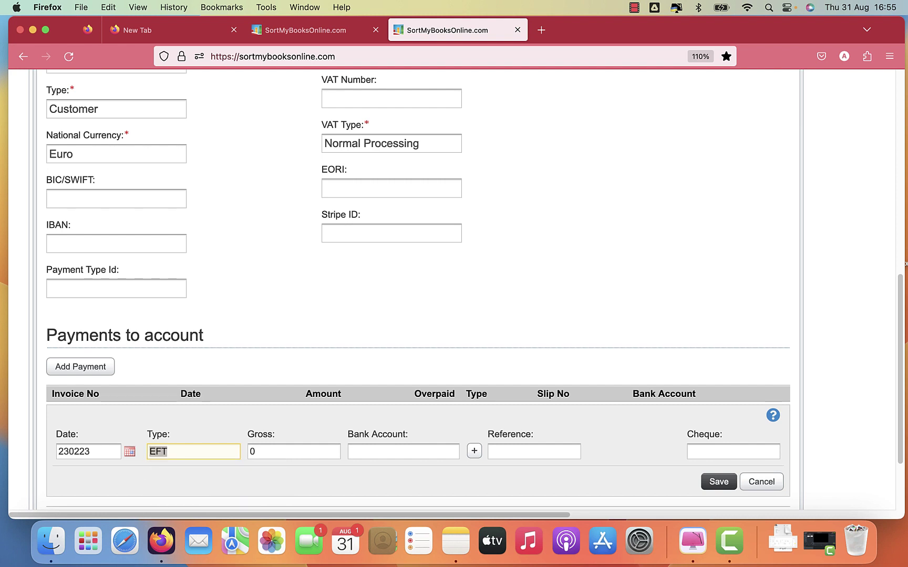
pyautogui.press('Tab')
pyautogui.write('5000')
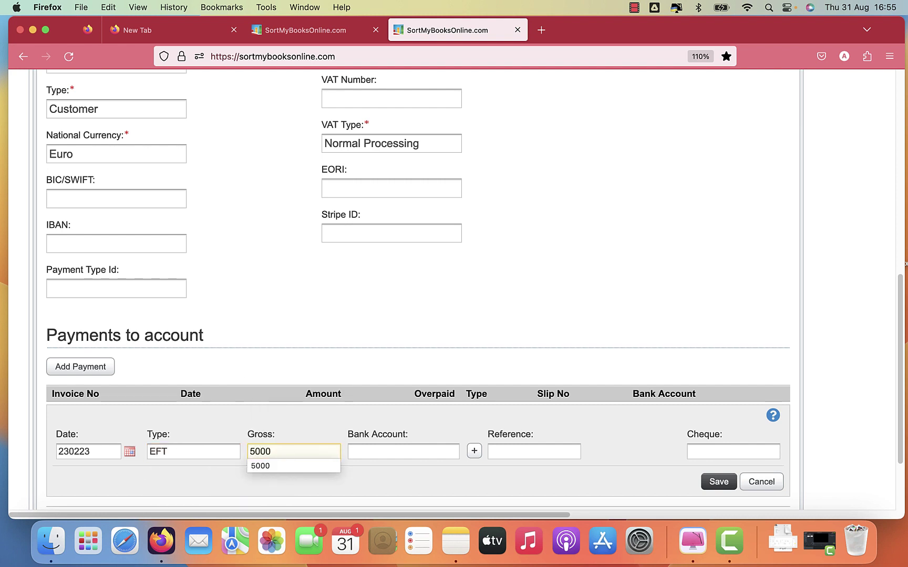
# Pay it into Client Account with reference 'Deposit Received', save and close the record.
pyautogui.press('Tab')
pyautogui.write('c')
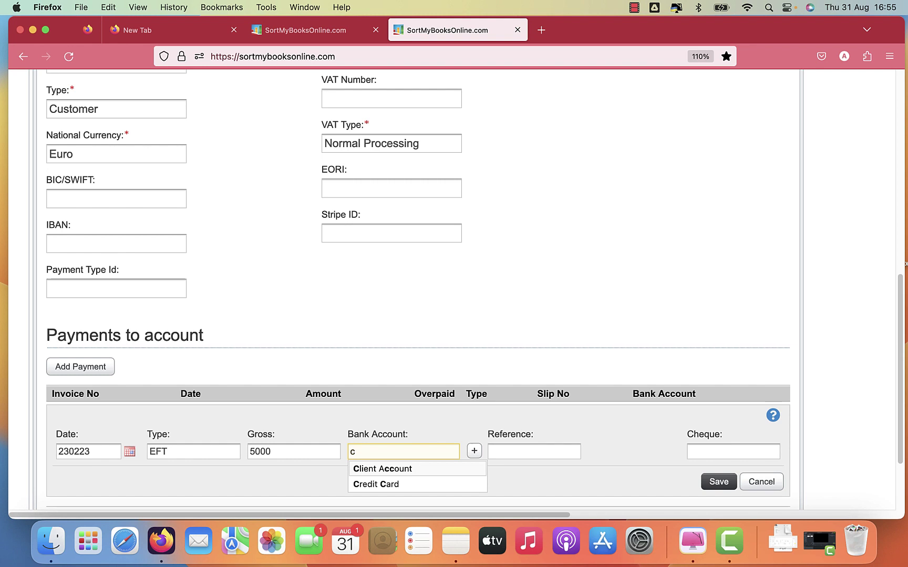
pyautogui.press('Down')
pyautogui.press('Return')
pyautogui.press('Tab')
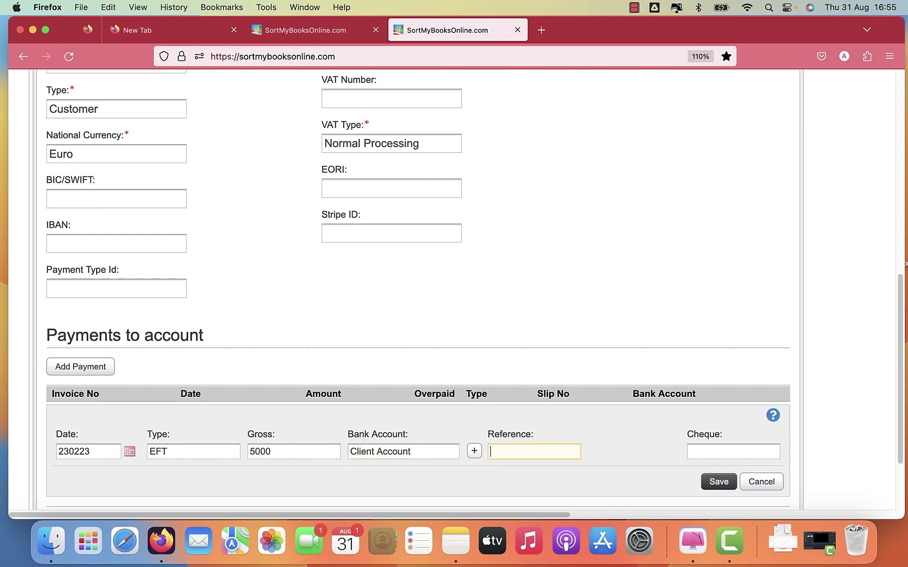
pyautogui.write('Mo')
pyautogui.press('BackSpace')
pyautogui.press('BackSpace')
pyautogui.write('De')
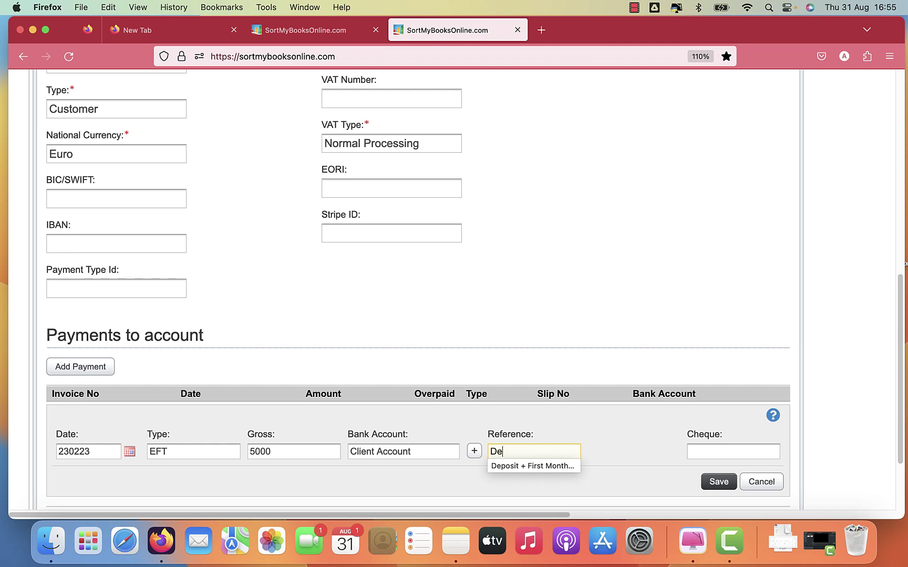
pyautogui.write('posti')
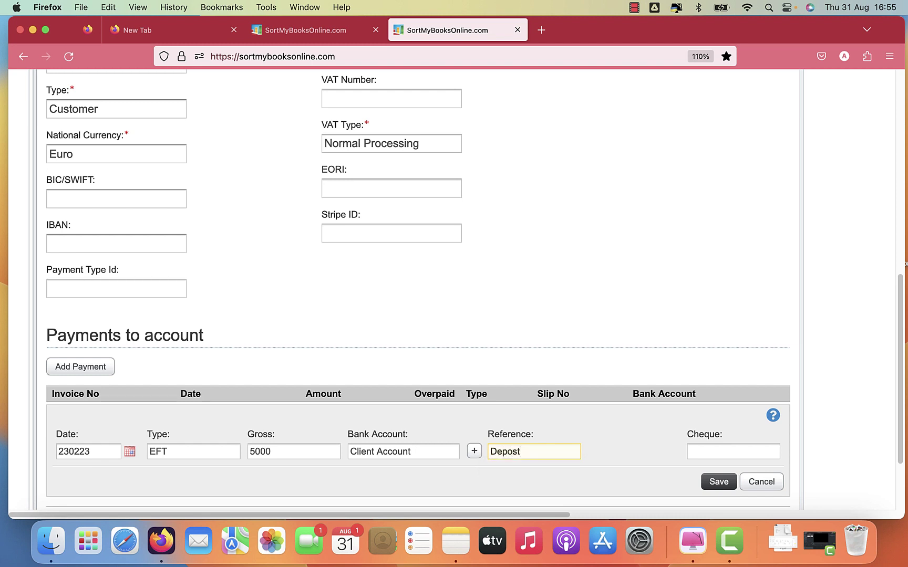
pyautogui.press('BackSpace')
pyautogui.press('BackSpace')
pyautogui.write('it Re')
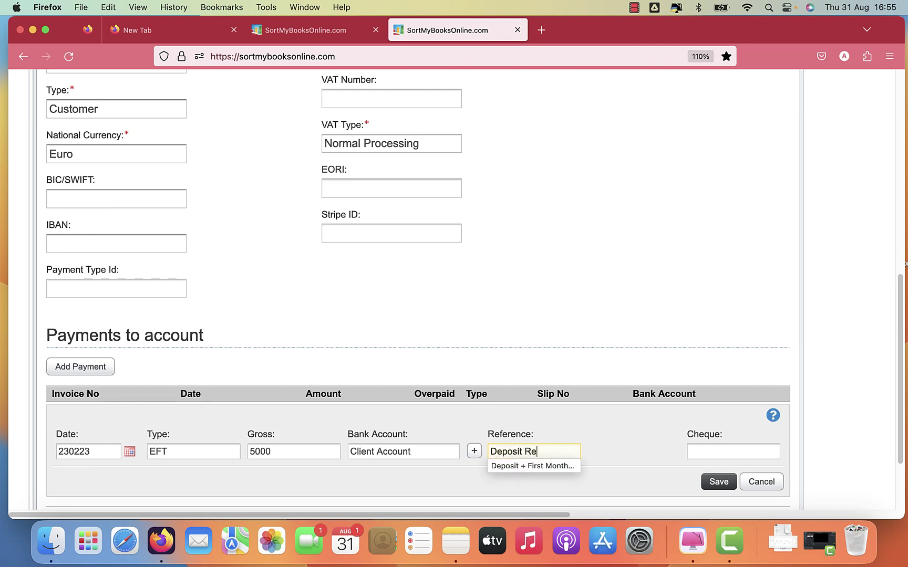
pyautogui.write('ceived')
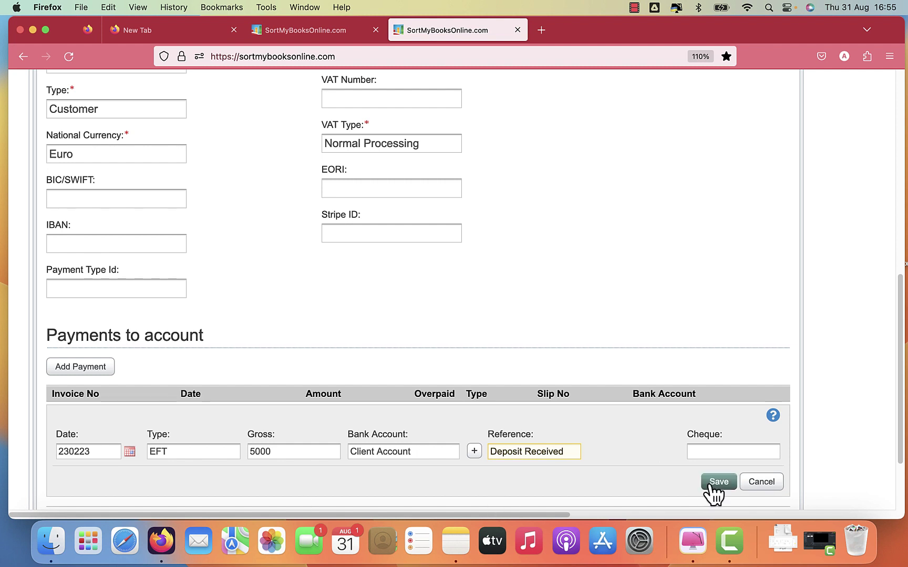
pyautogui.click(712, 484)
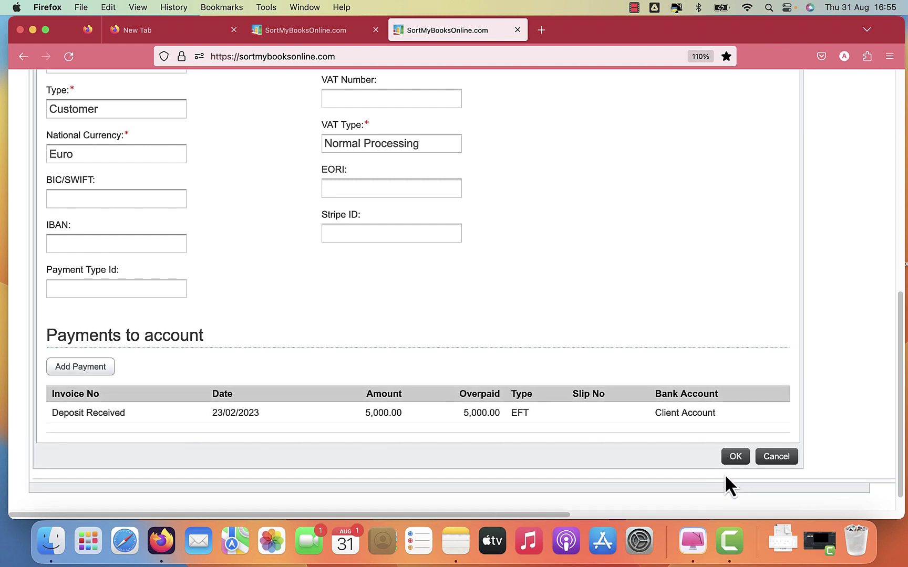
pyautogui.click(732, 456)
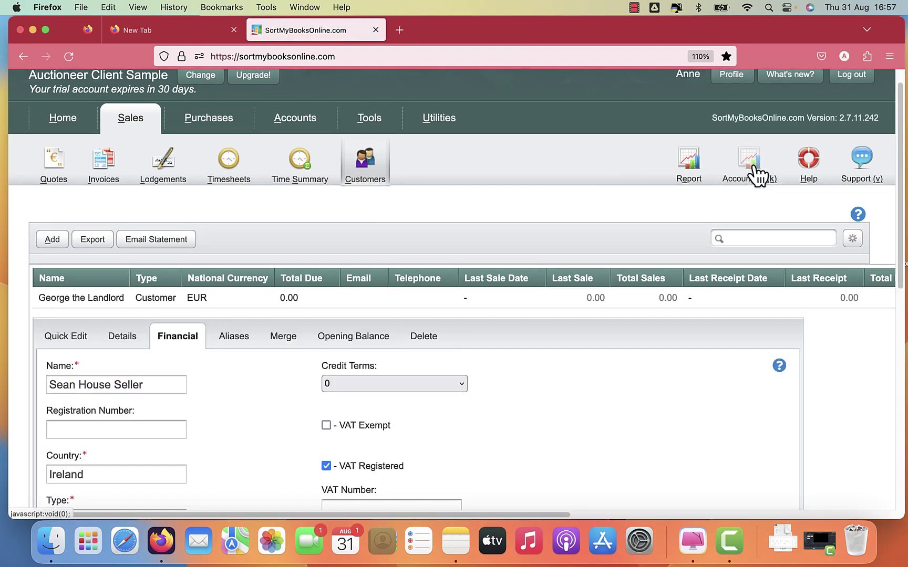
# View the Aged Debtor Report (v2) under Debtors, Sales and Lodgements, then return to report categories.
pyautogui.click(755, 174)
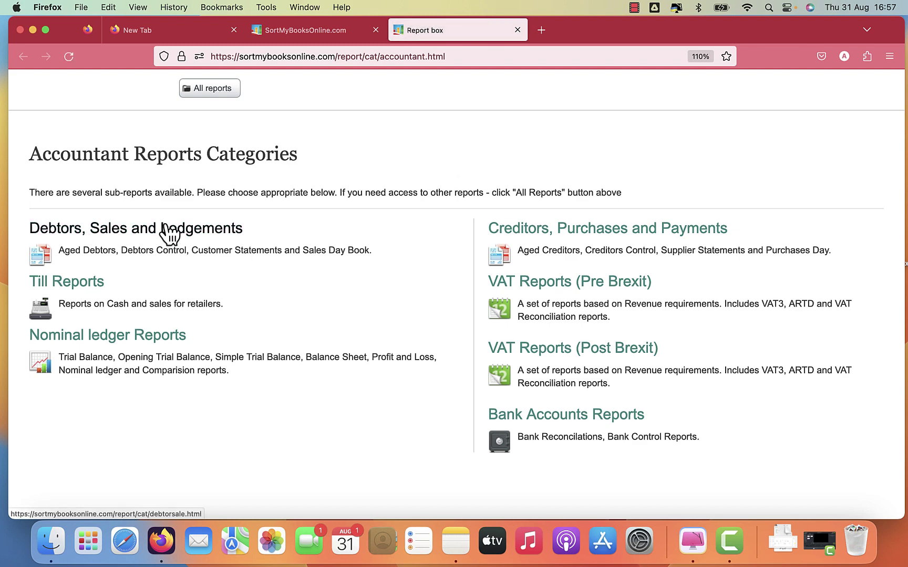
pyautogui.click(172, 238)
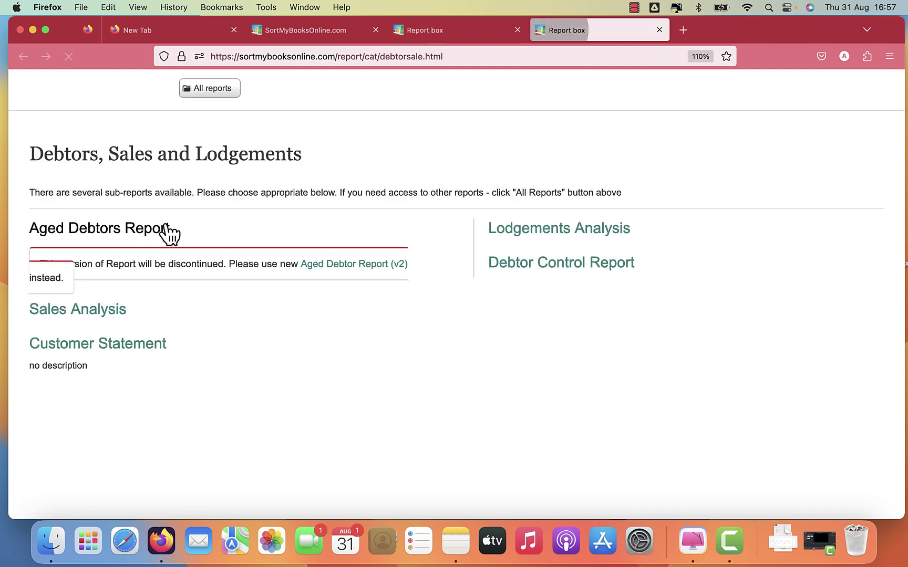
pyautogui.click(326, 268)
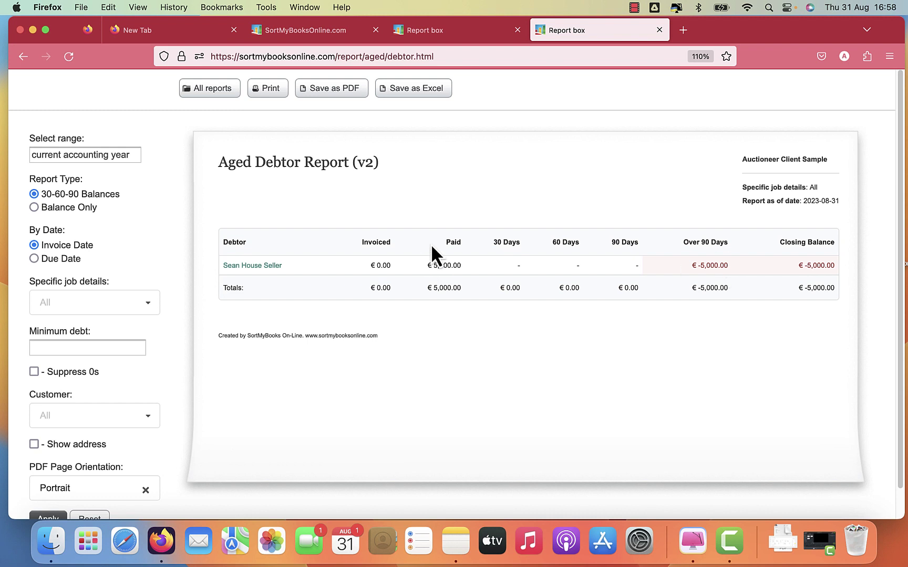
pyautogui.click(419, 36)
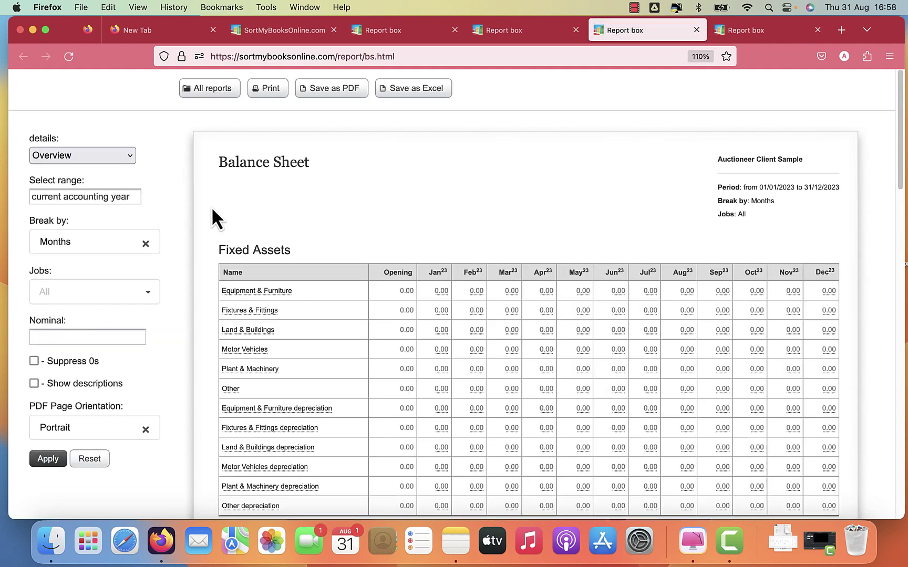
# Run the Balance Sheet broken down by Years with Sub-Nominals included, and review it.
pyautogui.click(81, 242)
pyautogui.click(57, 345)
pyautogui.click(77, 154)
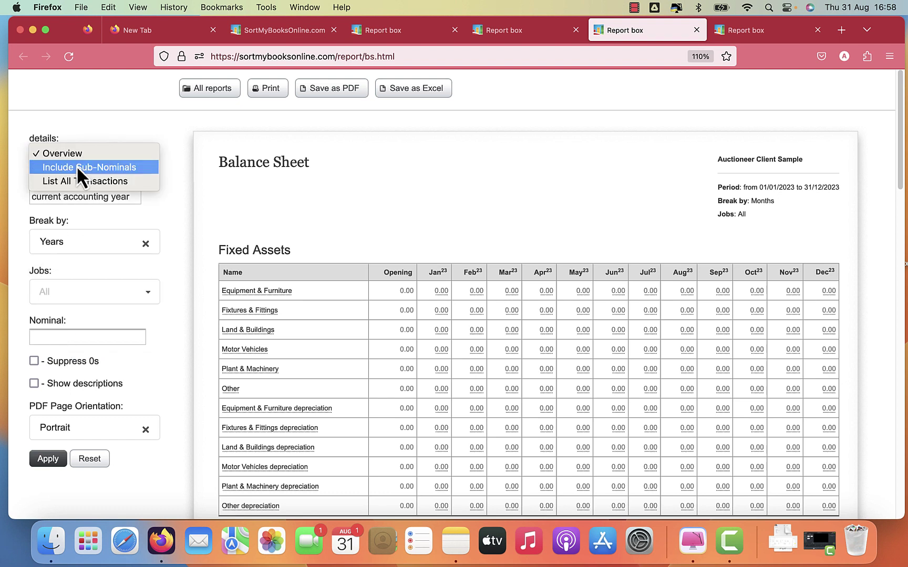
pyautogui.click(76, 166)
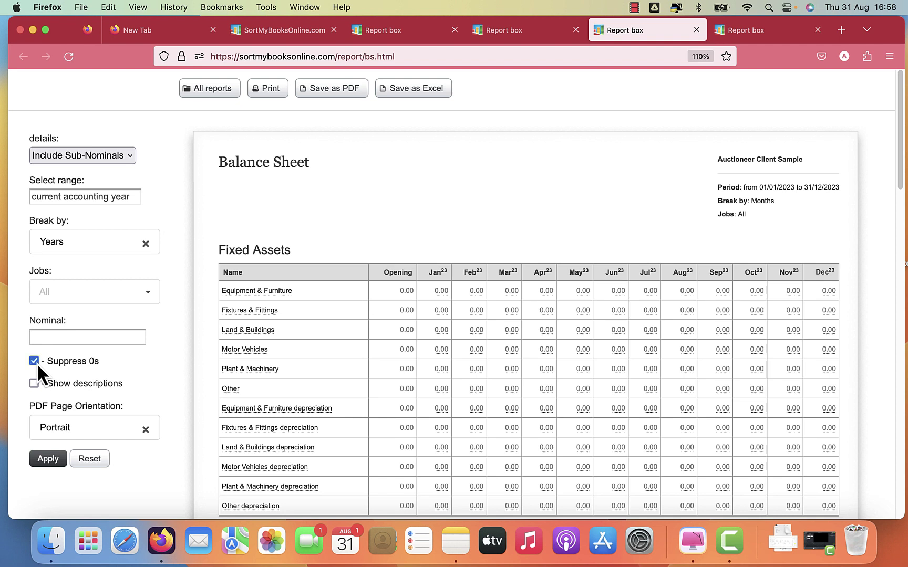
pyautogui.click(39, 459)
pyautogui.click(42, 459)
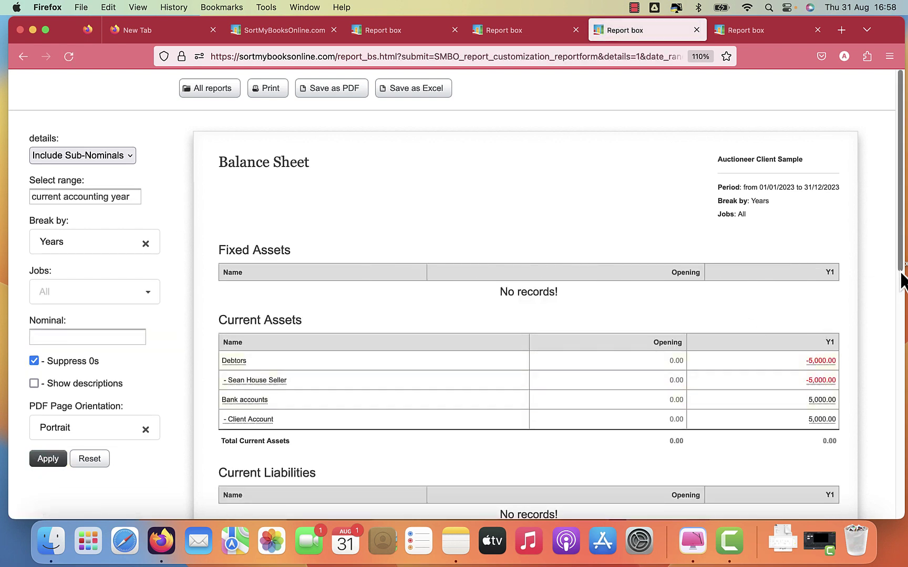
pyautogui.scroll(-5, 899, 279)
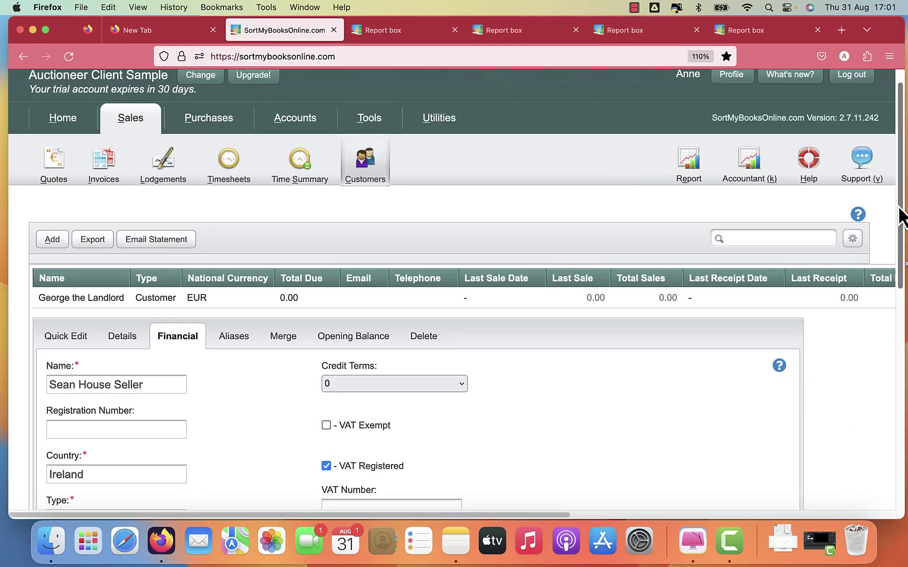
# Start a new payment dated 31/03/2023, type EFT, gross -1500.
pyautogui.moveTo(899, 231); pyautogui.dragTo(893, 432)
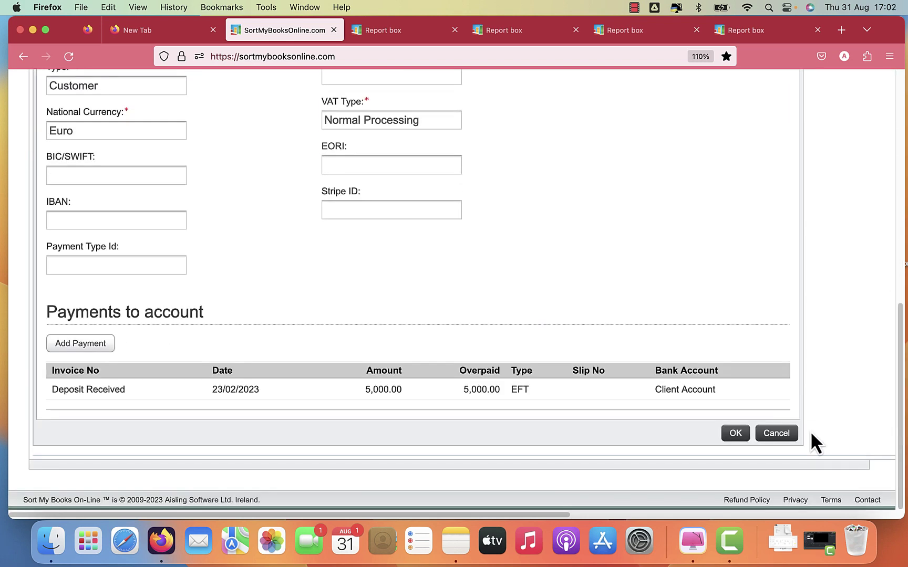
pyautogui.click(100, 354)
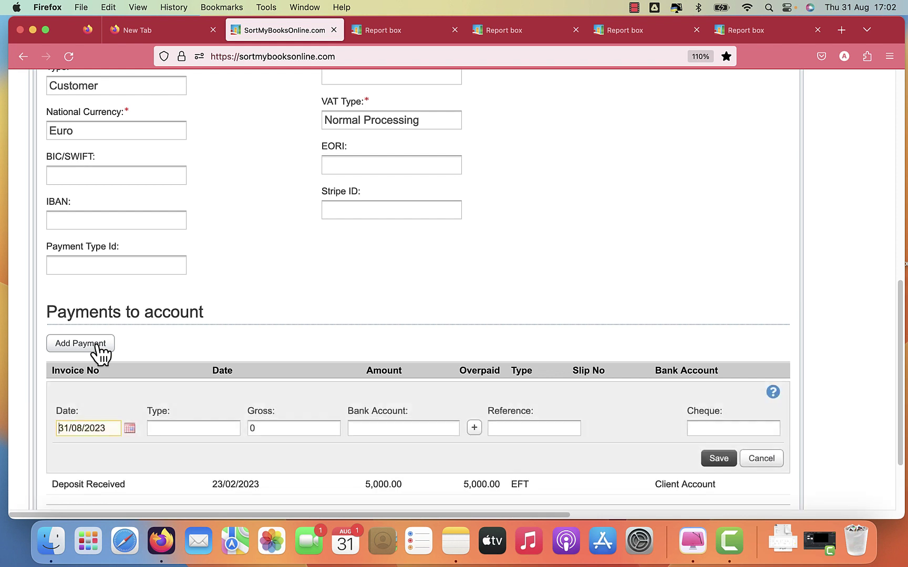
pyautogui.press('super+a')
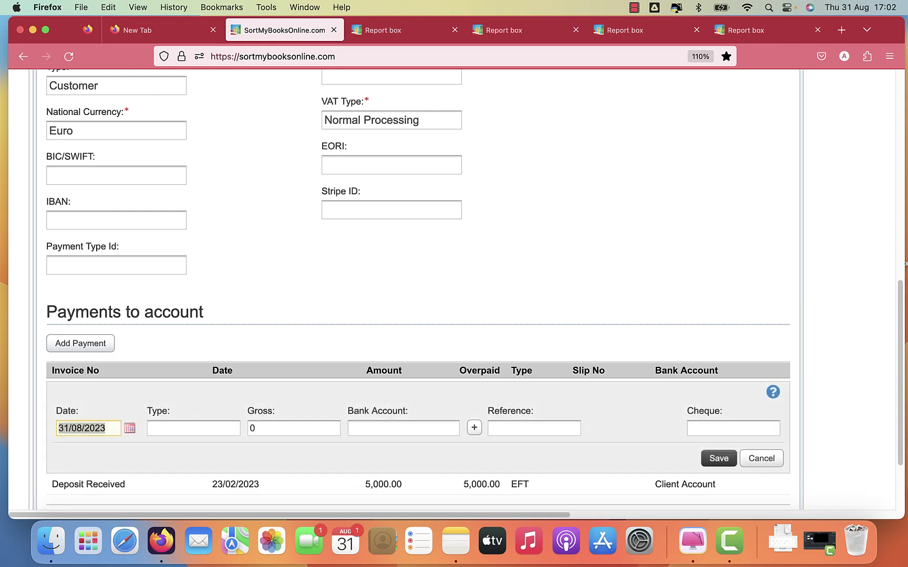
pyautogui.write('3103')
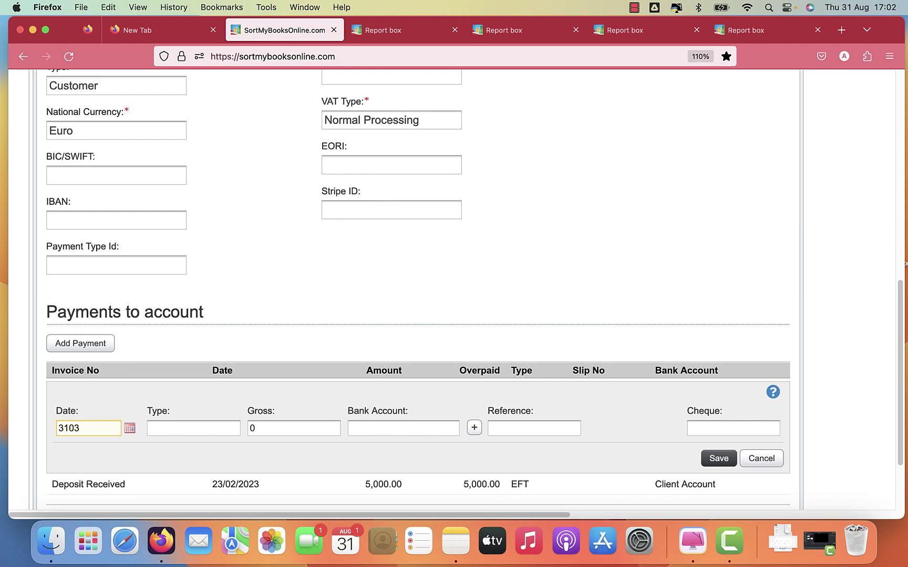
pyautogui.write('23')
pyautogui.press('Tab')
pyautogui.write('ef')
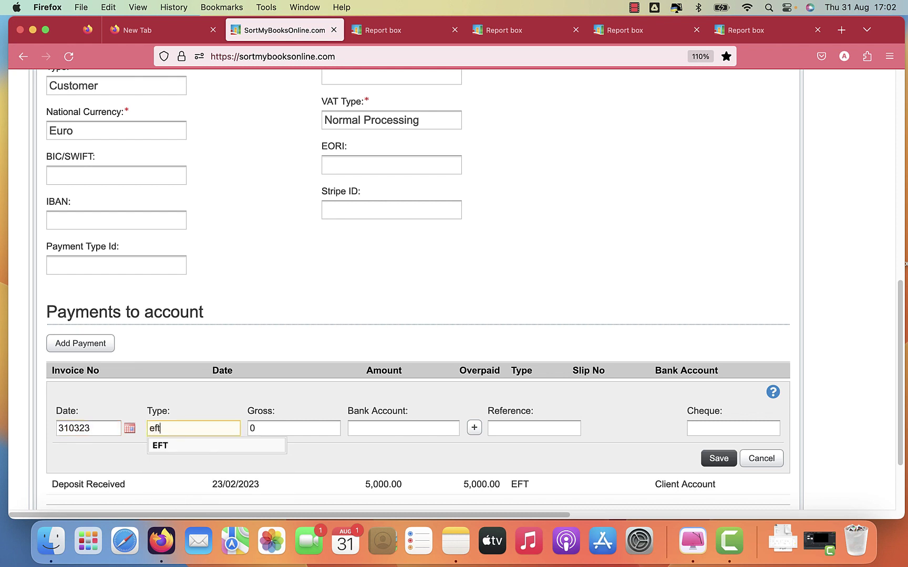
pyautogui.press('Return')
pyautogui.press('Tab')
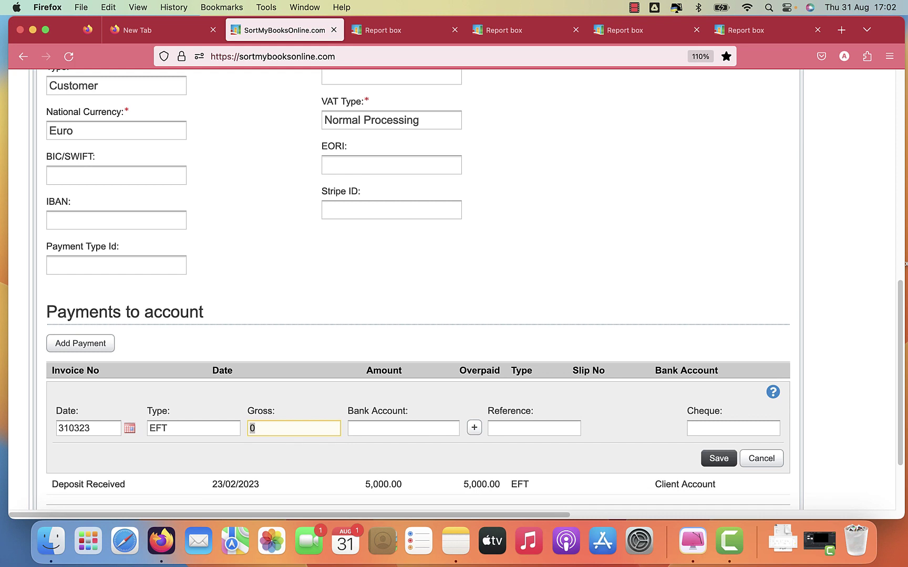
pyautogui.write('-')
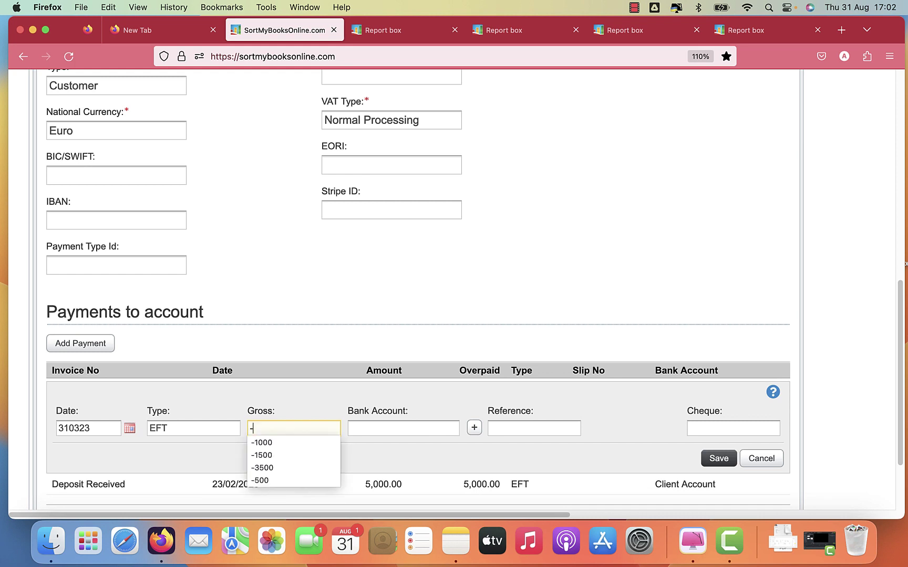
pyautogui.write('1500')
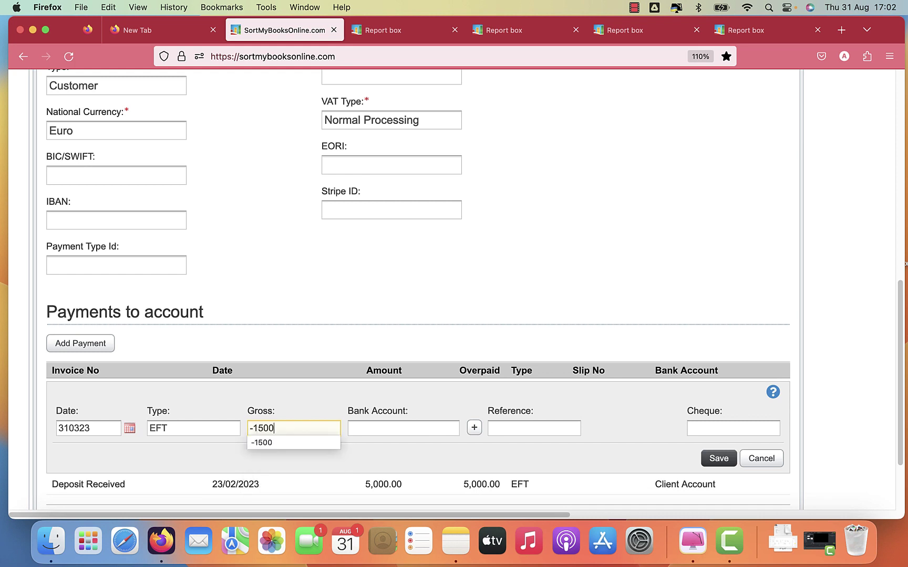
# Take it from Client Account with reference 'return to solicitor' and save.
pyautogui.press('Tab')
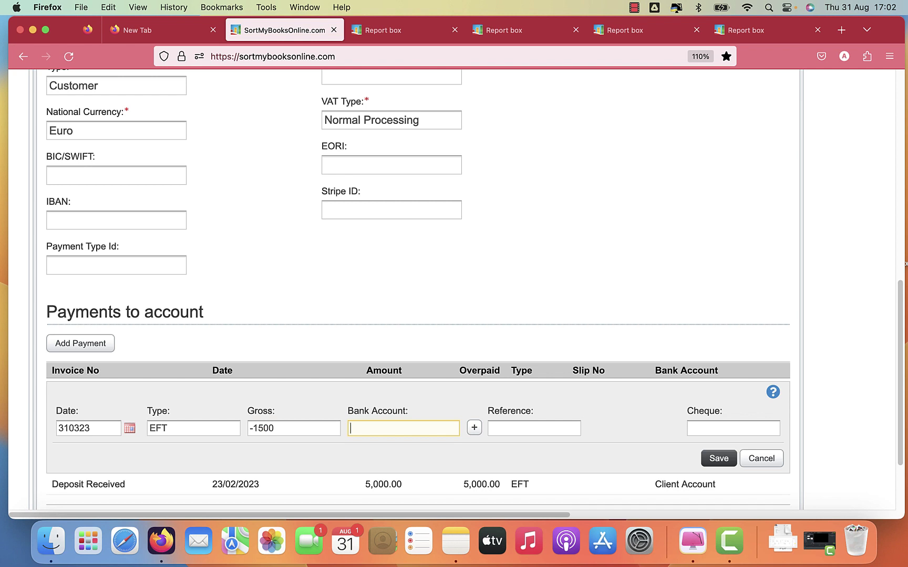
pyautogui.write('cl')
pyautogui.press('Down')
pyautogui.press('Return')
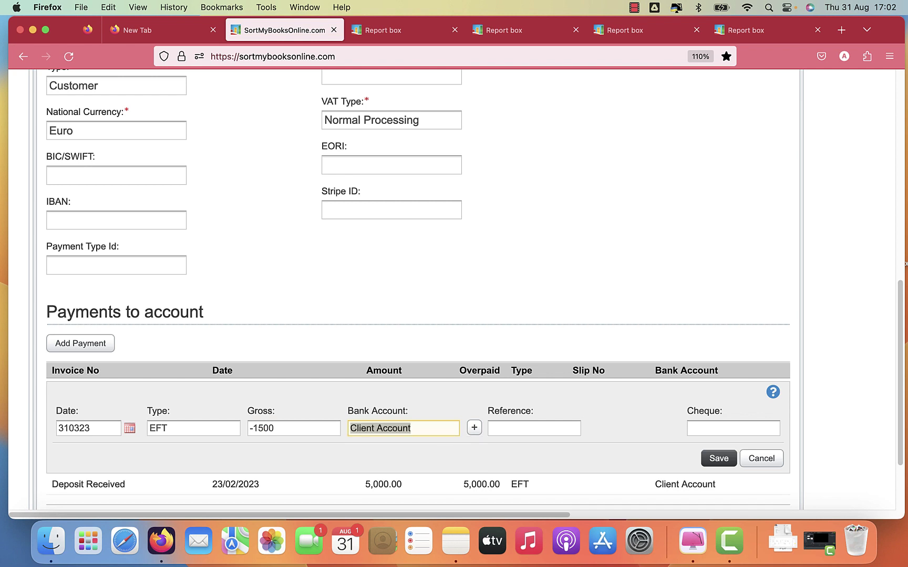
pyautogui.click(495, 428)
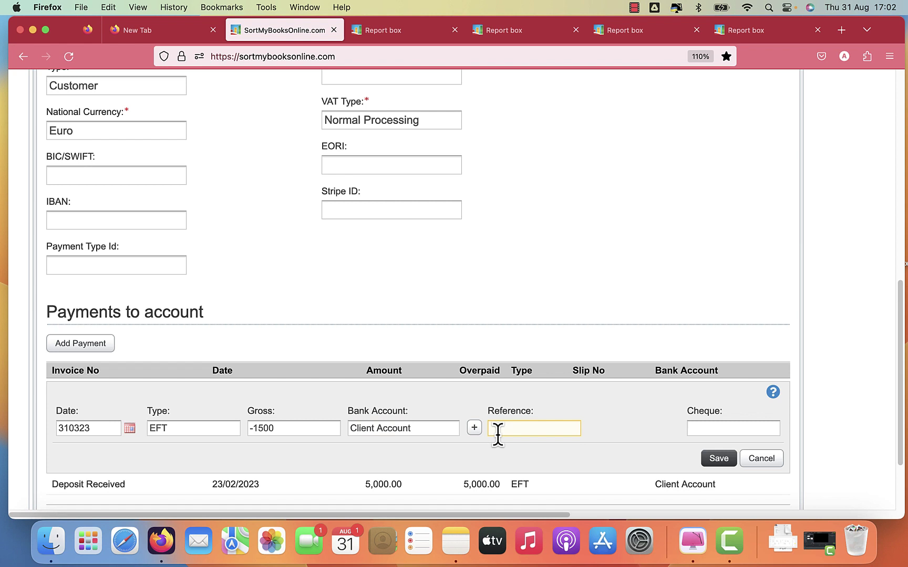
pyautogui.write('Sol')
pyautogui.press('Down')
pyautogui.press('Tab')
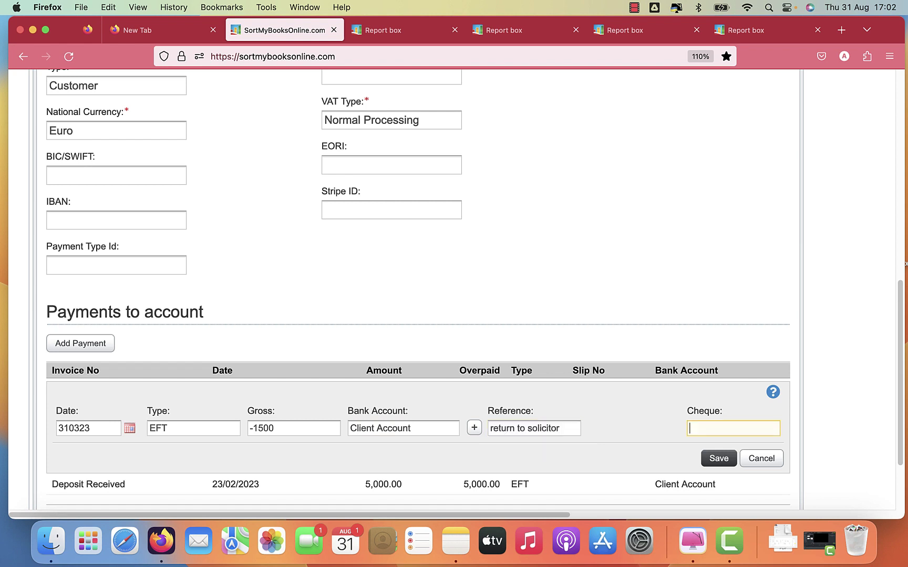
pyautogui.click(721, 460)
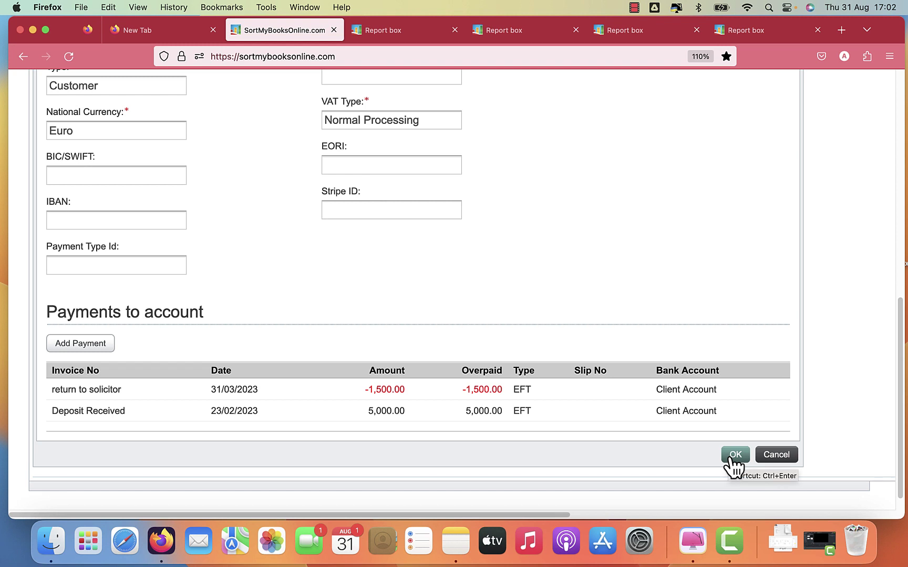
pyautogui.click(99, 346)
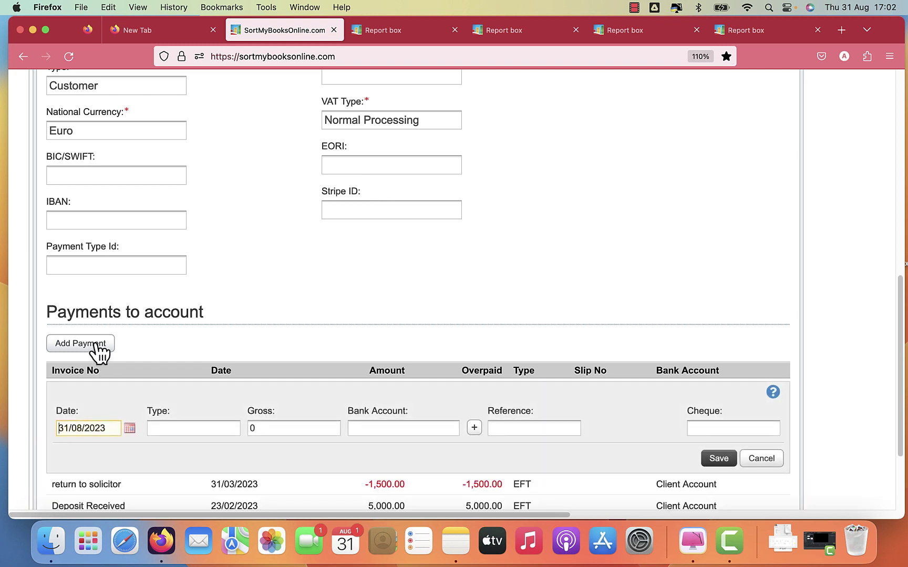
# Enter payment date 31/03/2023, type EFT, gross -3500.
pyautogui.press('super+a')
pyautogui.write('310')
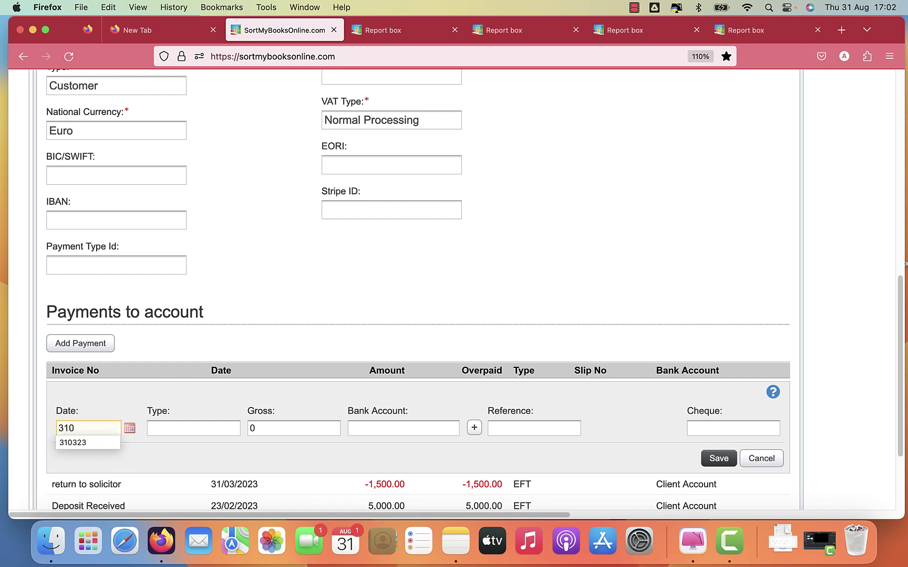
pyautogui.press('Down')
pyautogui.press('Tab')
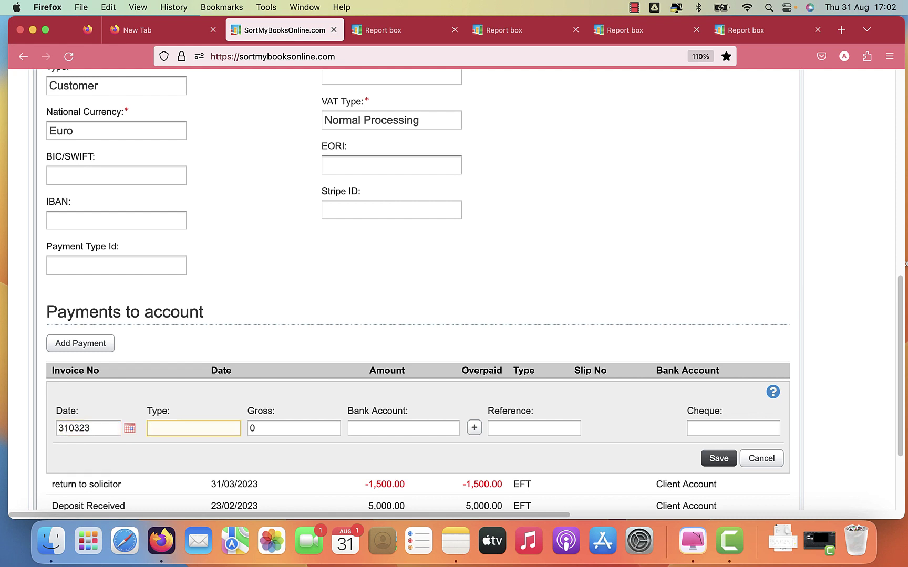
pyautogui.write('ef')
pyautogui.press('Down')
pyautogui.press('Tab')
pyautogui.write('-3500')
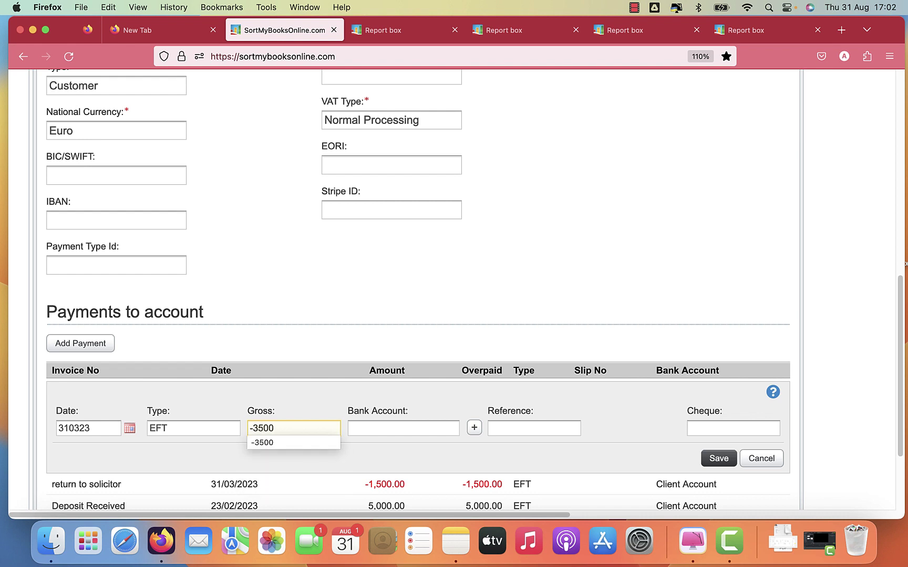
pyautogui.press('Tab')
# Take it from Client Account with reference 'Agent Fee to Office Account', saving payment and customer.
pyautogui.write('cl')
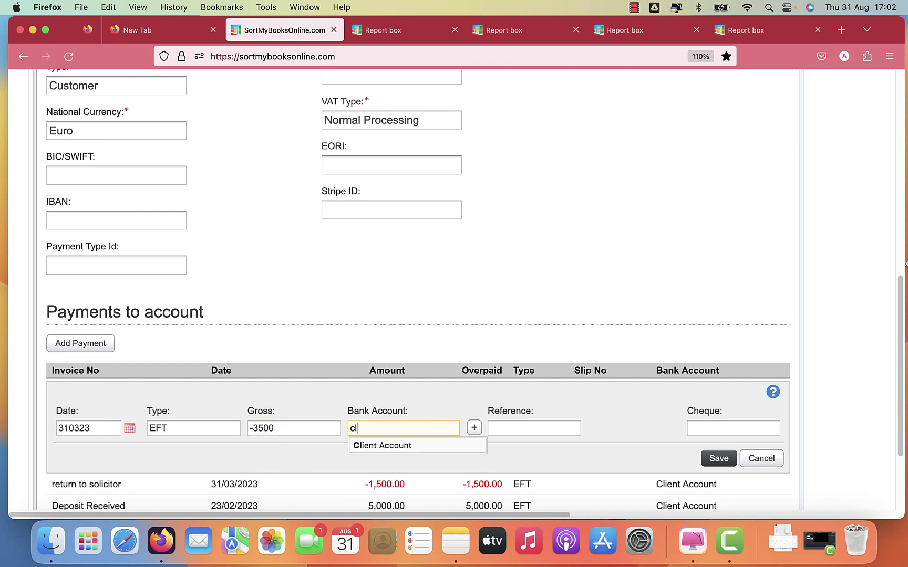
pyautogui.press('Down')
pyautogui.press('Tab')
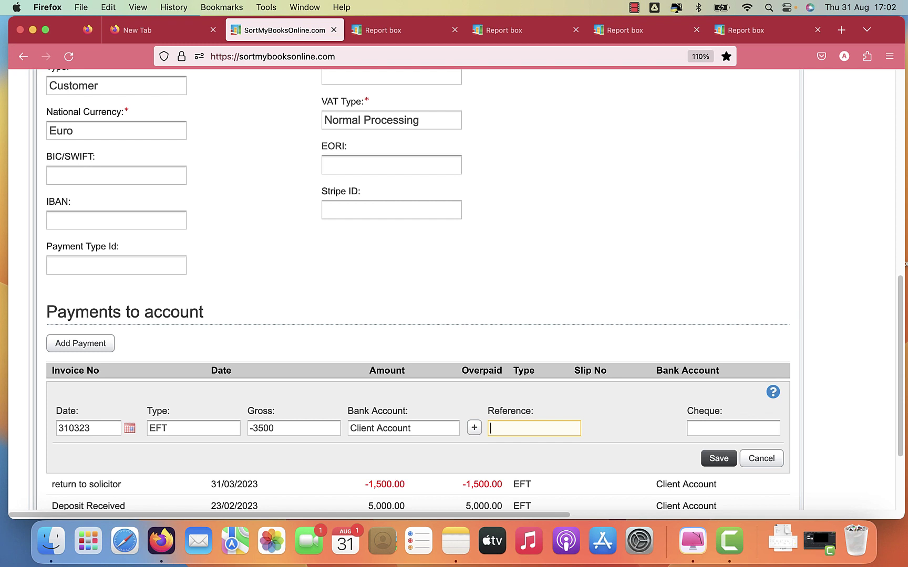
pyautogui.write('Ag')
pyautogui.press('BackSpace')
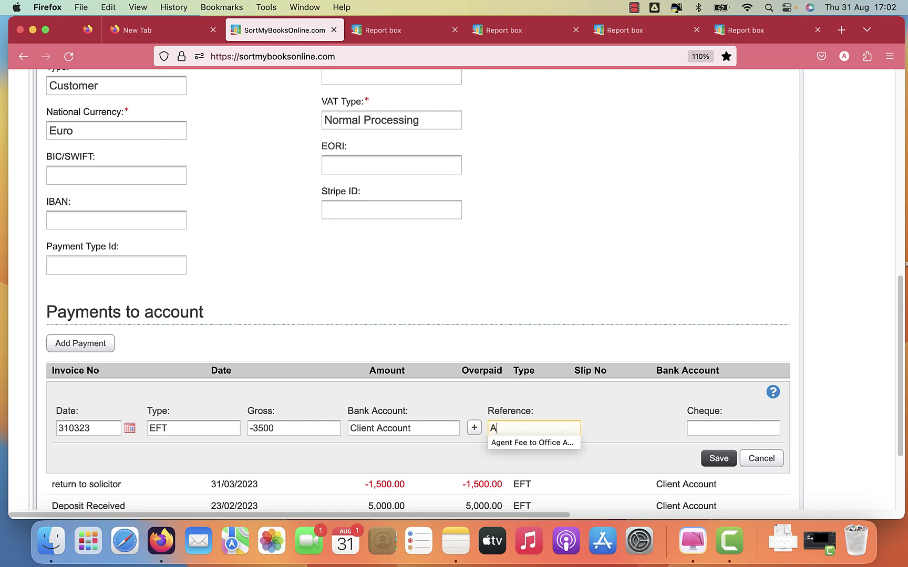
pyautogui.press('Down')
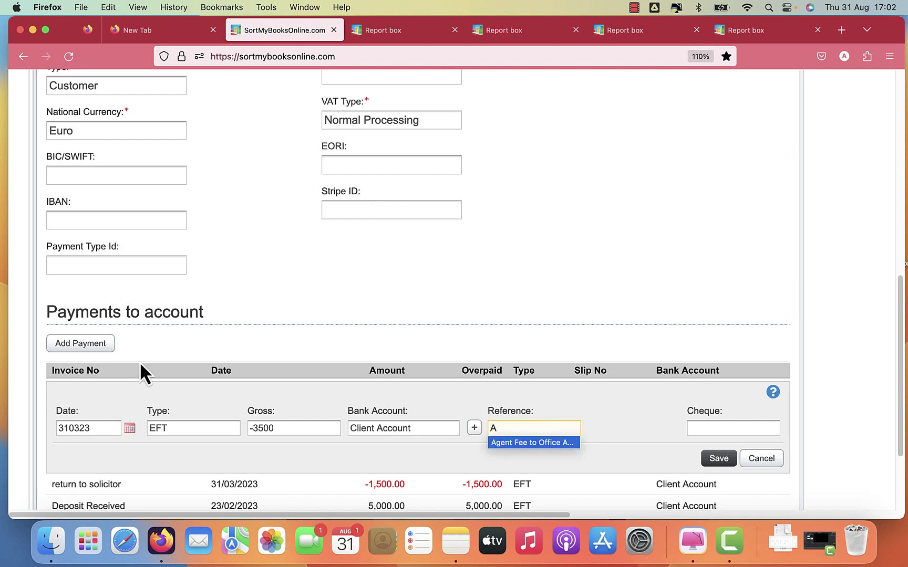
pyautogui.click(497, 444)
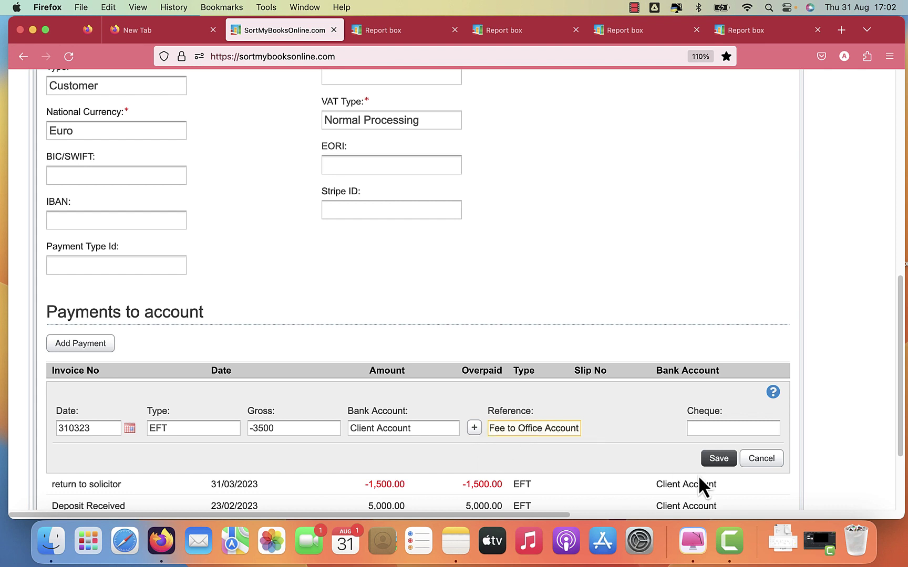
pyautogui.click(725, 463)
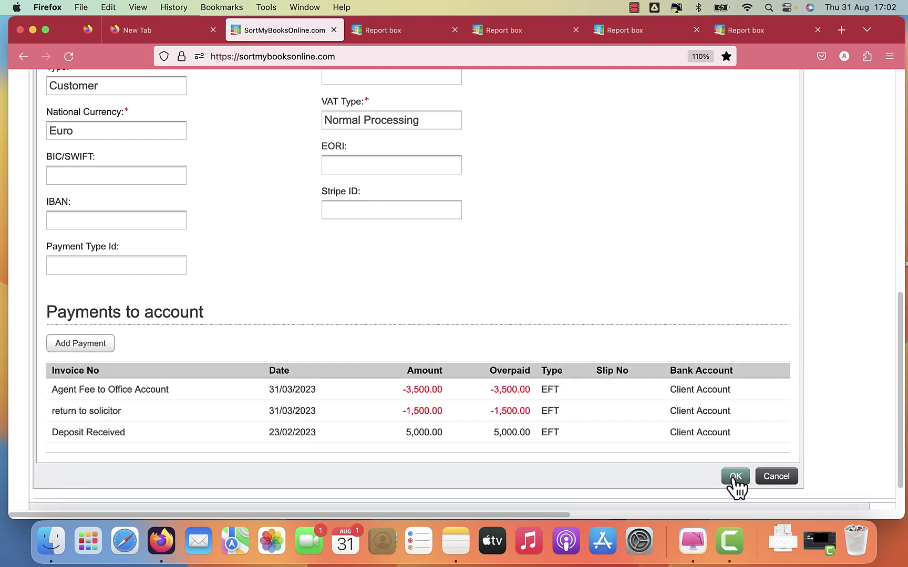
pyautogui.click(734, 477)
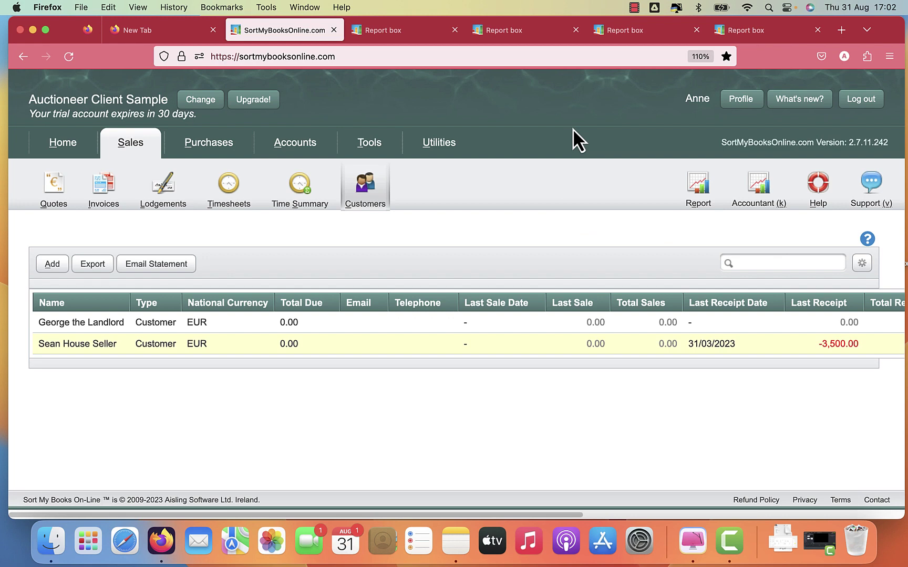
# Reload the Aged Debtor Report and open the house seller's transactions to confirm a zero balance.
pyautogui.click(744, 33)
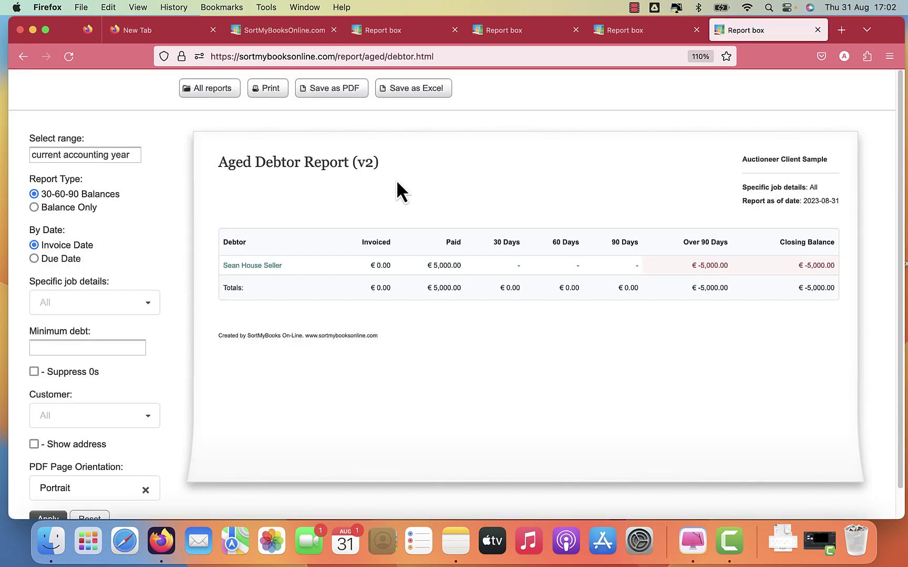
pyautogui.click(72, 62)
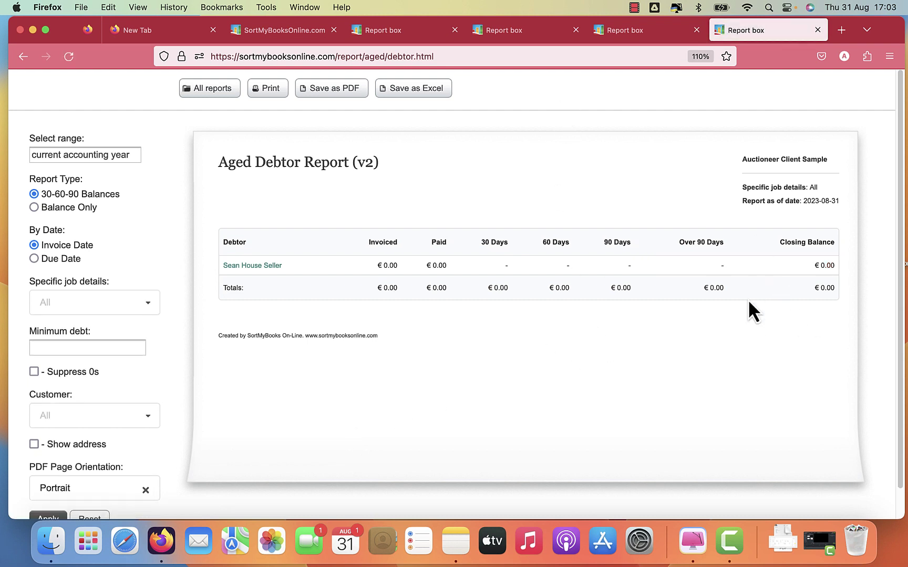
pyautogui.click(250, 277)
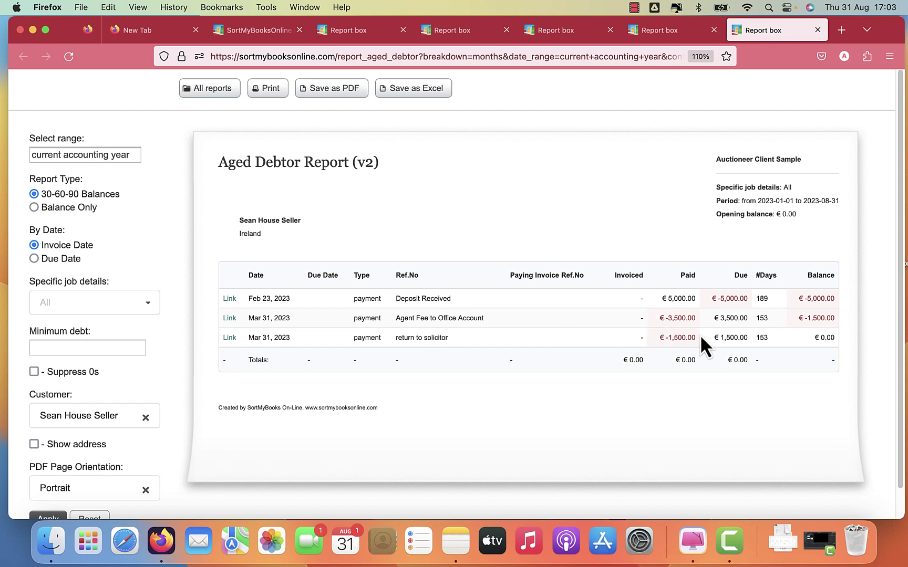
pyautogui.click(648, 36)
# Refresh the balance sheet and drill into the house seller's debtor transactions.
pyautogui.click(572, 32)
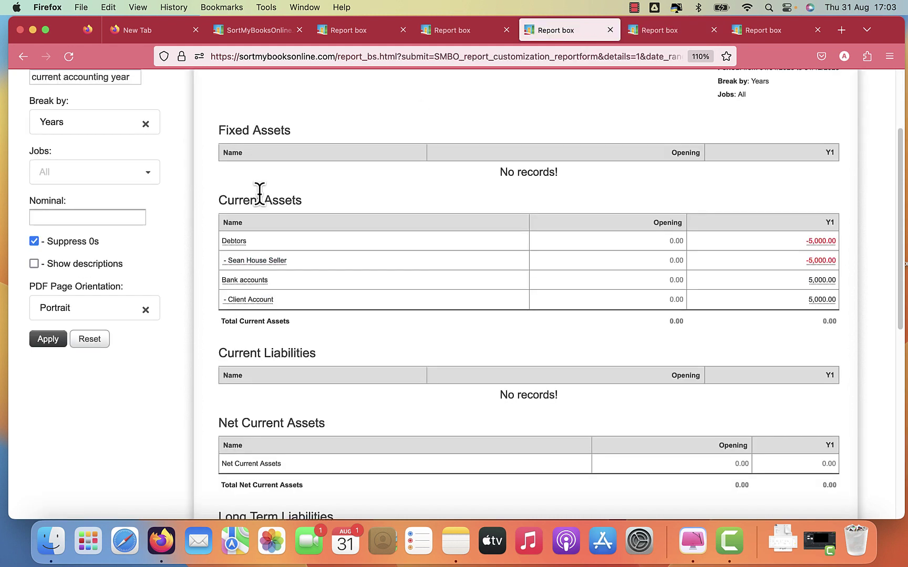
pyautogui.click(72, 54)
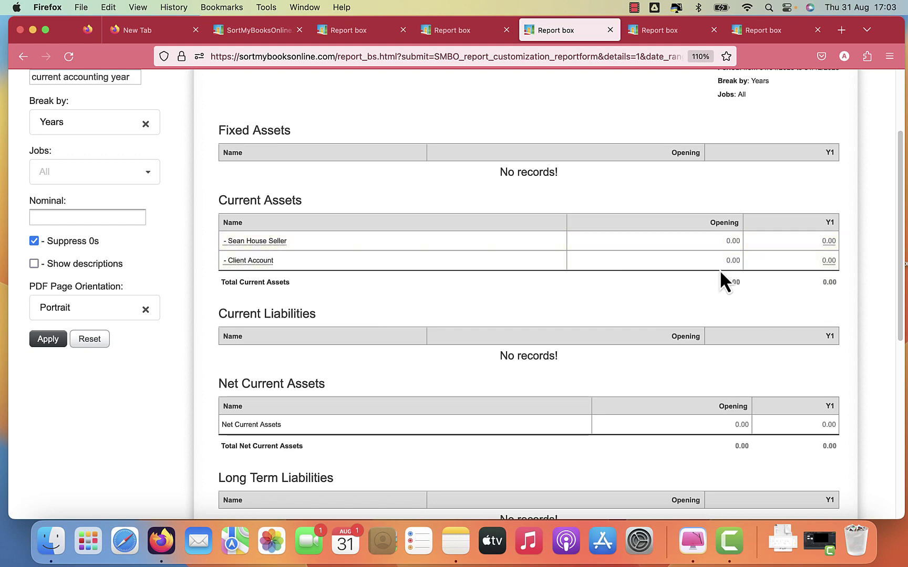
pyautogui.click(260, 241)
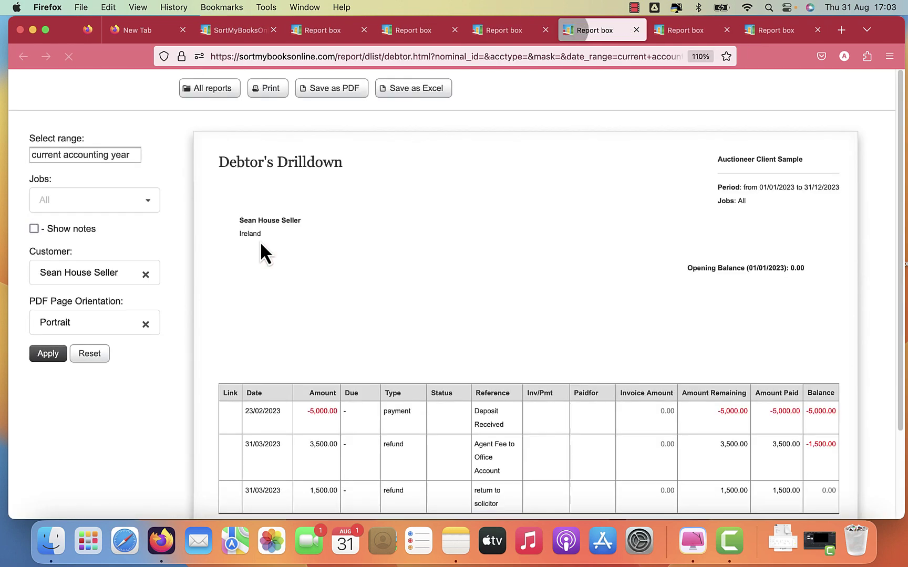
pyautogui.scroll(-3, 520, 296)
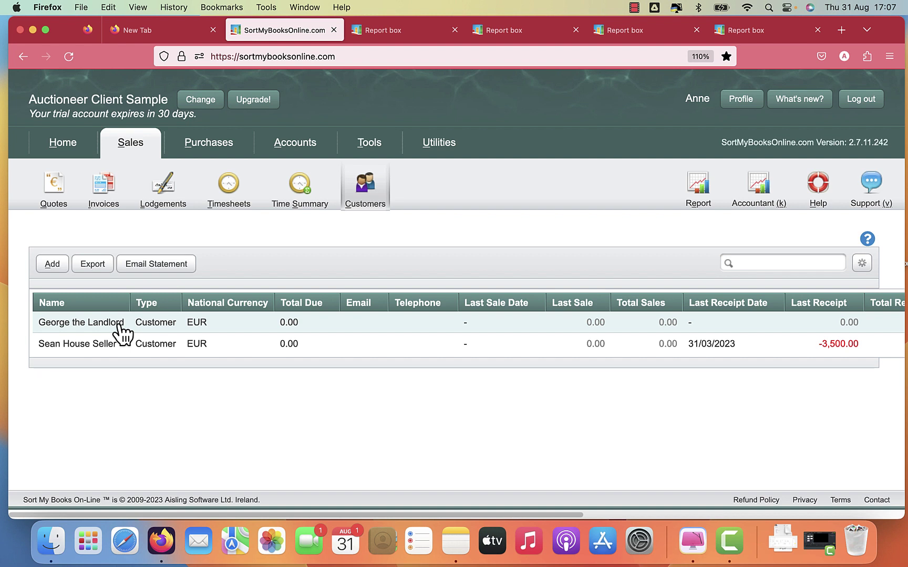
# Open the landlord's financial details and start a new payment.
pyautogui.click(119, 325)
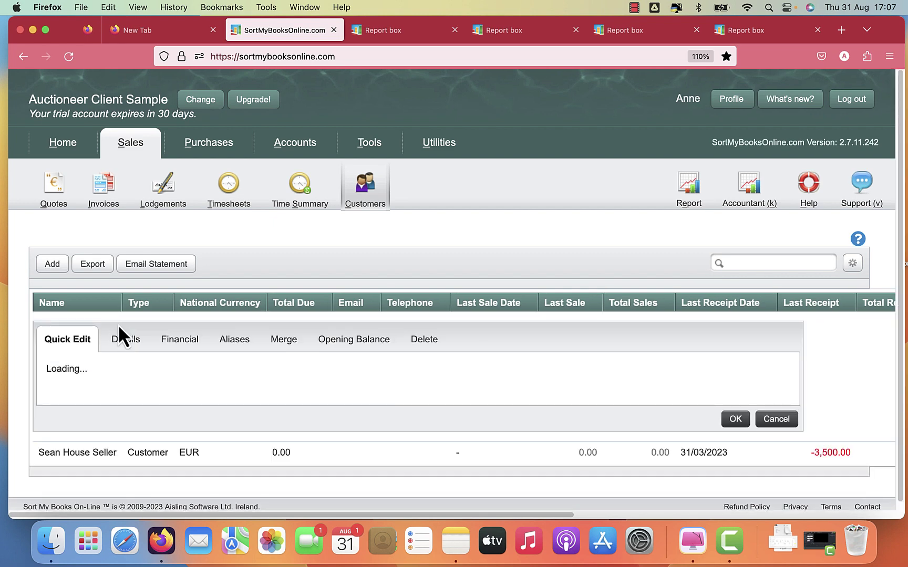
pyautogui.click(194, 316)
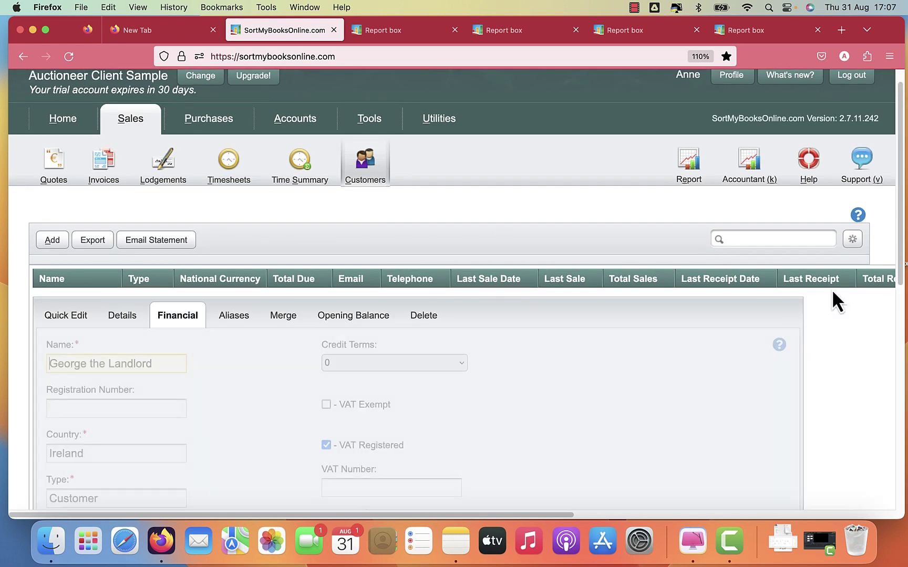
pyautogui.scroll(-5, 891, 387)
pyautogui.scroll(-7, 892, 386)
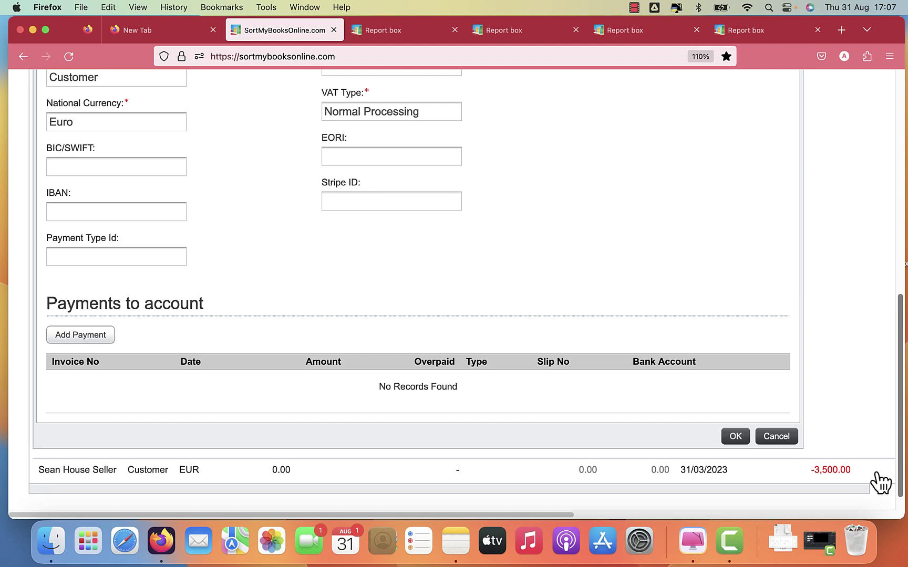
pyautogui.click(89, 342)
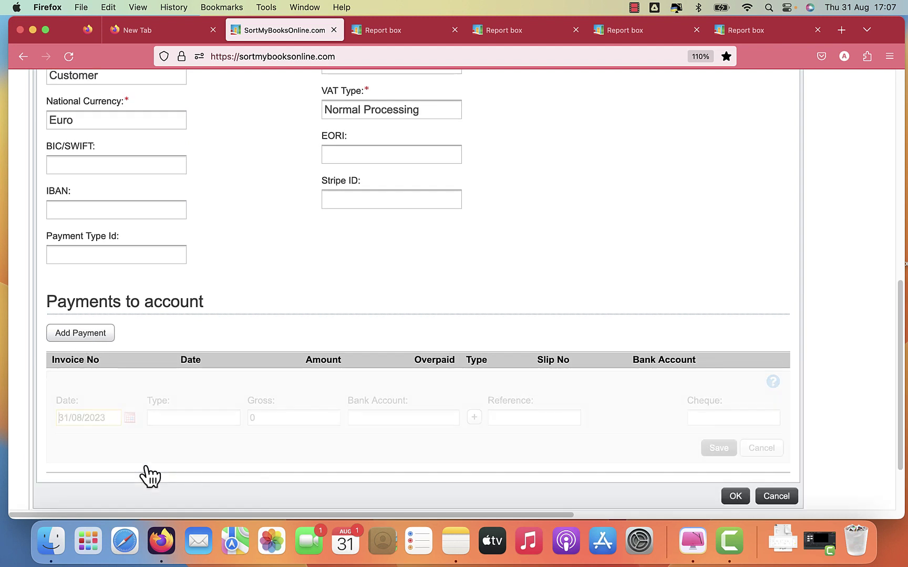
# Enter a 2,000 EFT dated 01/04/2023 into the Client Account.
pyautogui.press('super+a')
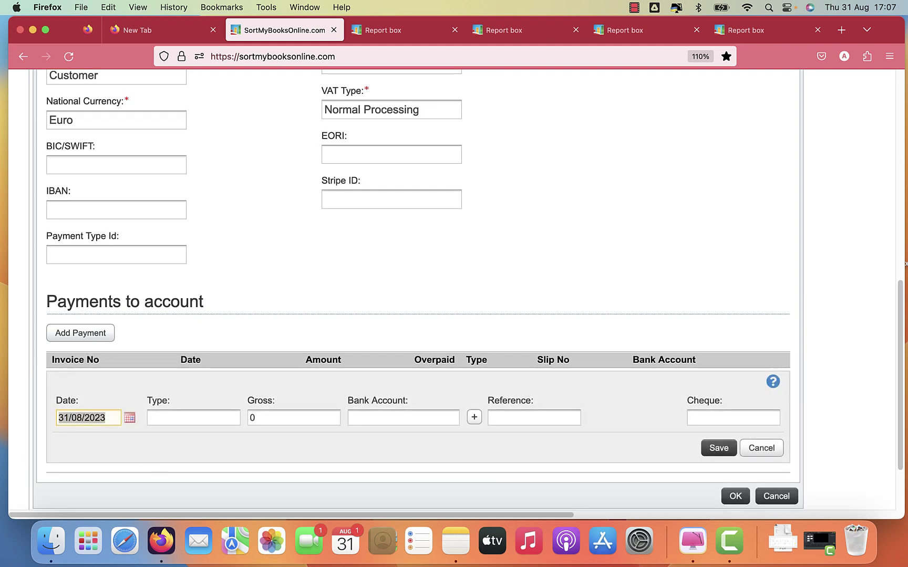
pyautogui.write('0104')
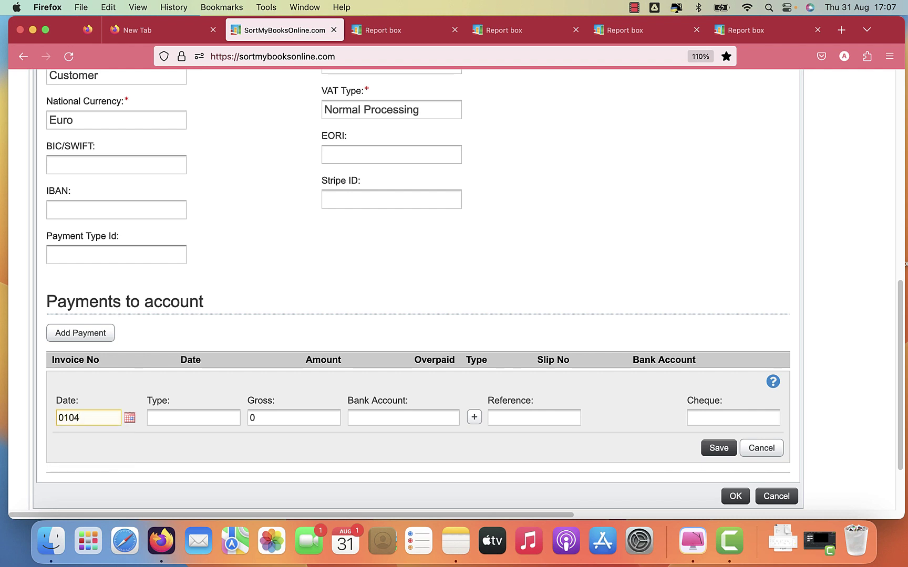
pyautogui.write('23')
pyautogui.click(193, 418)
pyautogui.write('eft')
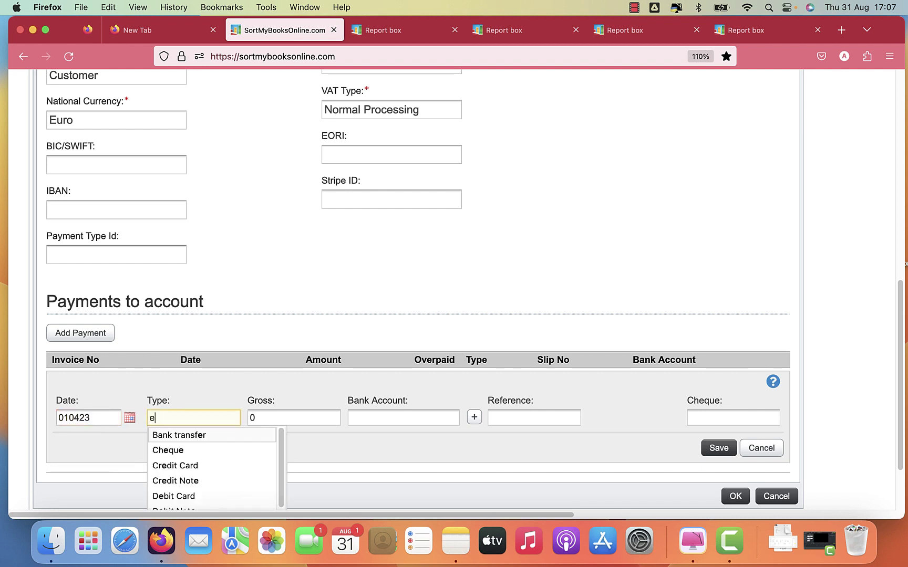
pyautogui.press('Tab')
pyautogui.write('2000')
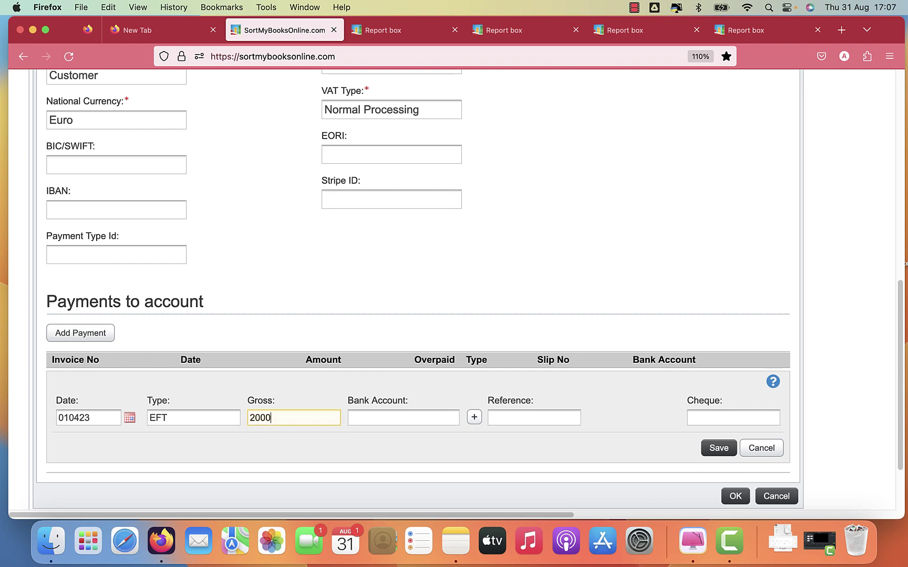
pyautogui.press('Tab')
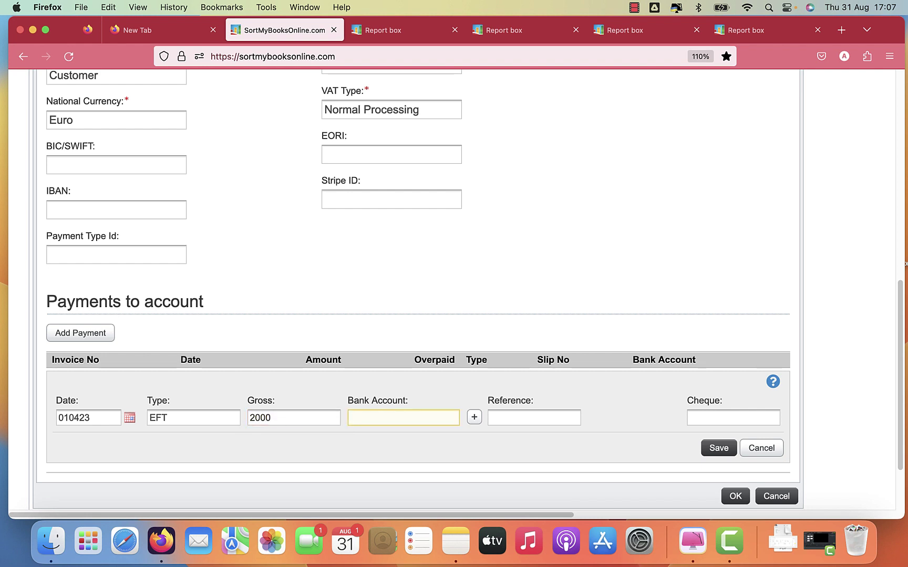
pyautogui.write('cl')
pyautogui.press('Return')
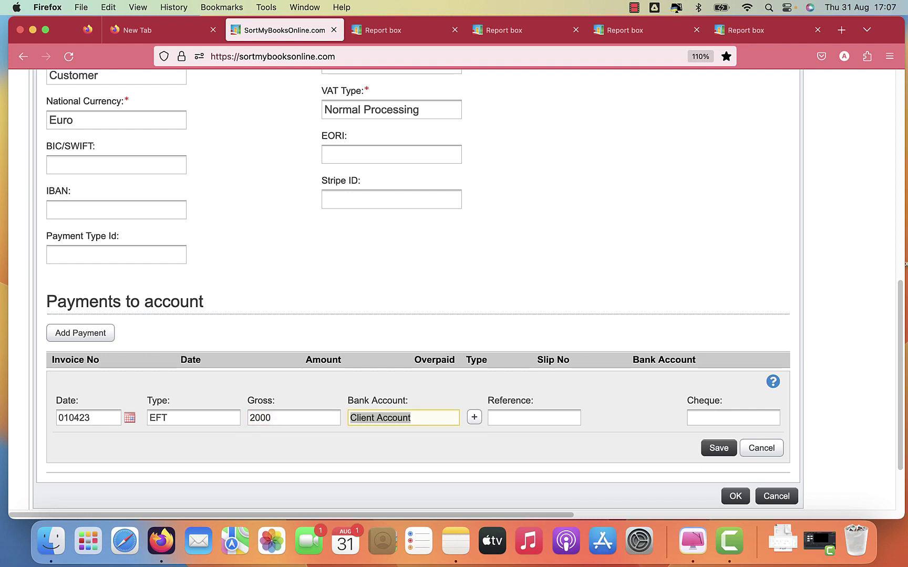
# Give it the reference 'Deposit + First Months Rent' and save the payment.
pyautogui.press('Tab')
pyautogui.write('D')
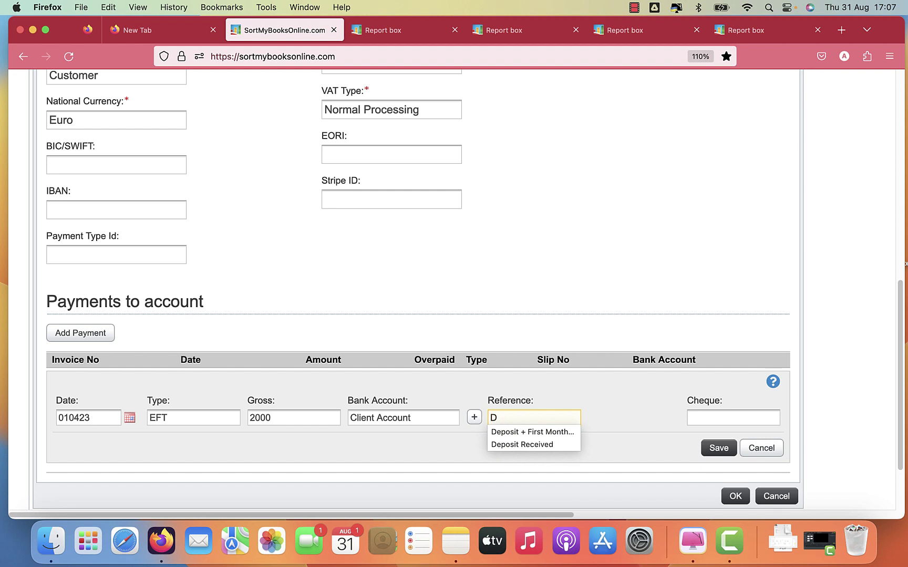
pyautogui.press('Down')
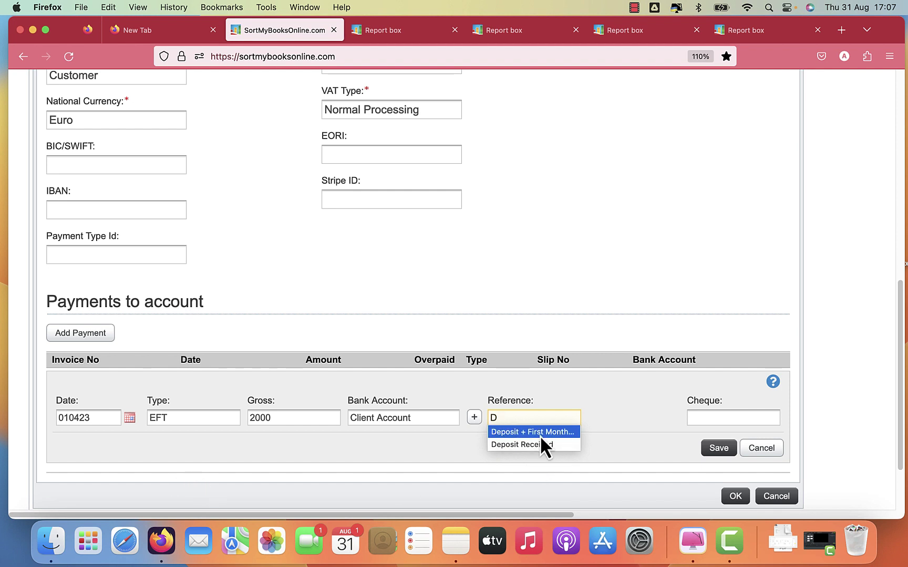
pyautogui.click(542, 432)
pyautogui.click(717, 450)
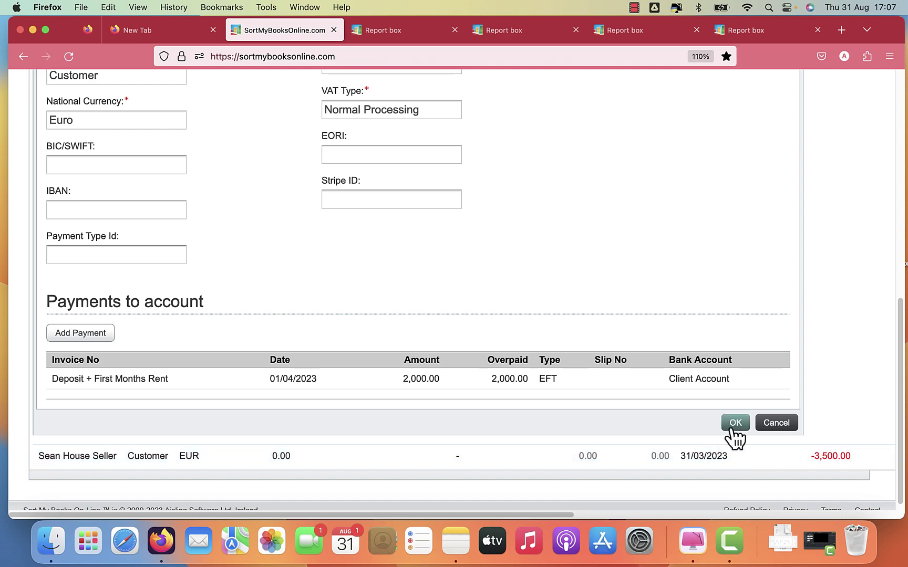
pyautogui.click(734, 425)
# Reload the Aged Debtor Report to check the landlord's updated -2,000.00 balance.
pyautogui.click(740, 30)
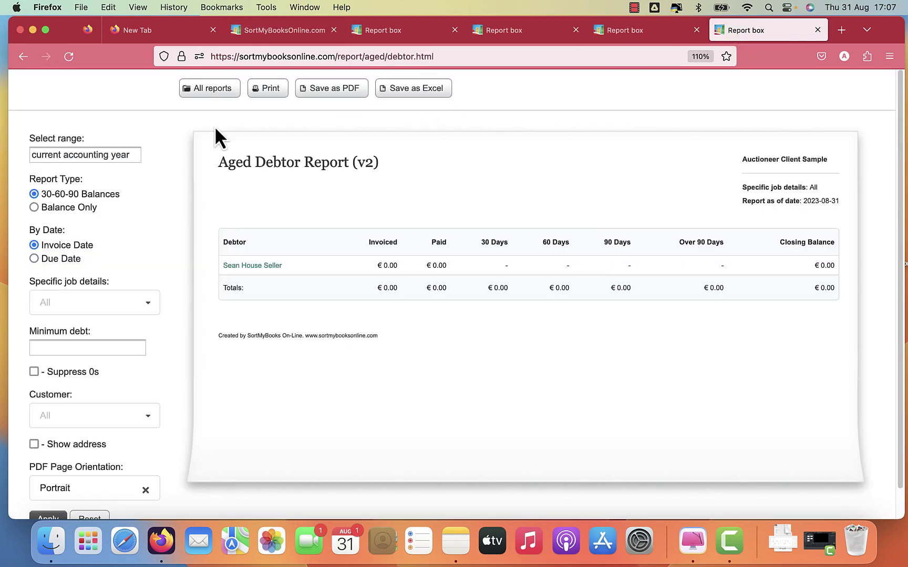
pyautogui.click(74, 59)
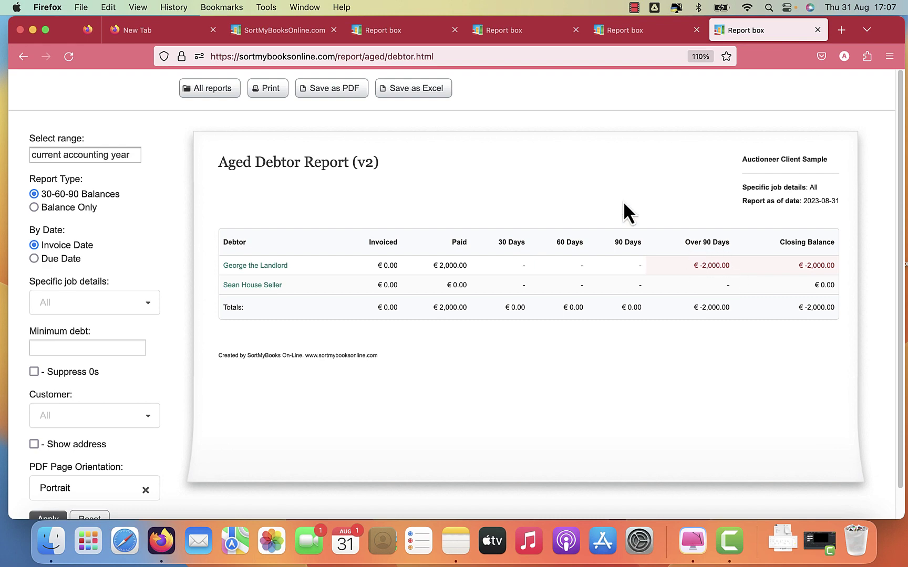
pyautogui.click(490, 28)
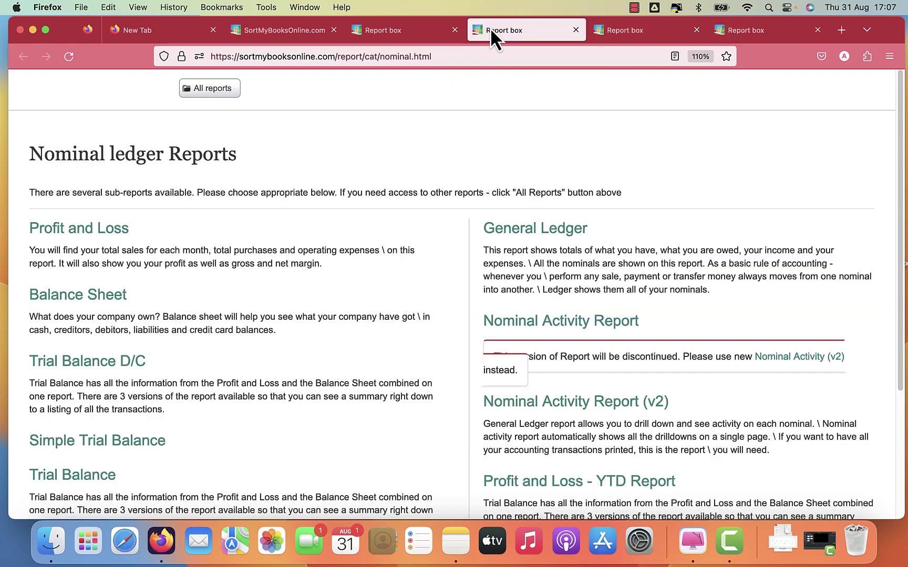
pyautogui.click(375, 29)
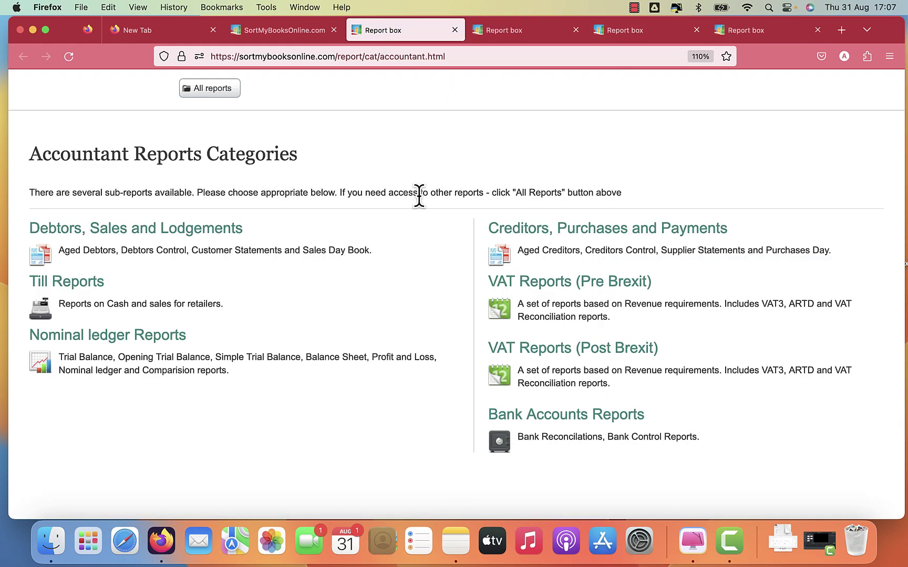
# Refresh the Balance Sheet showing Client Account at 2,000.00, then reopen the landlord's record.
pyautogui.click(482, 30)
pyautogui.click(607, 32)
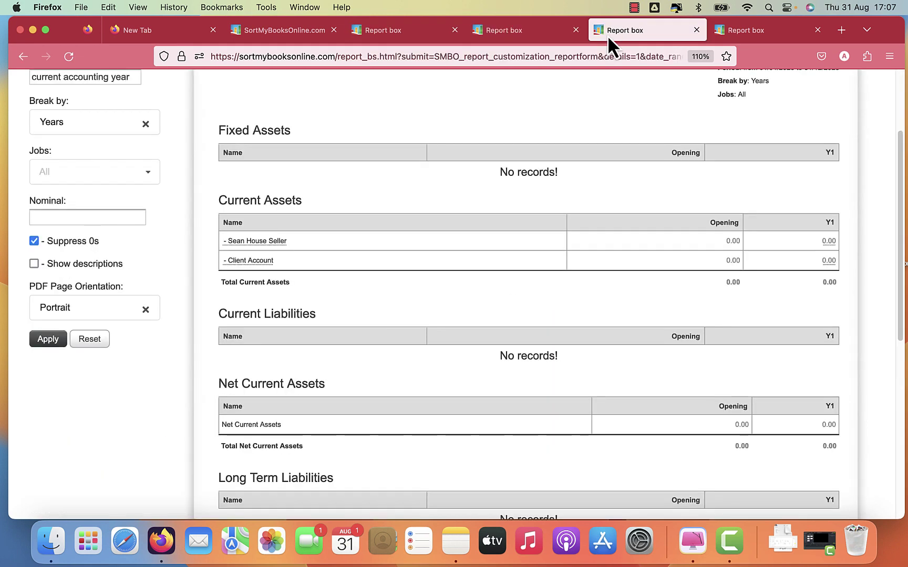
pyautogui.click(49, 341)
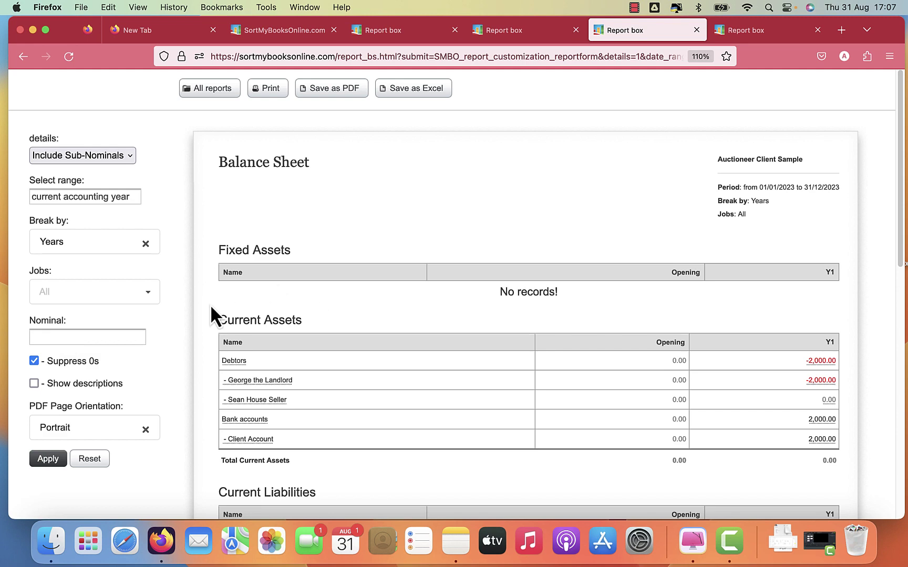
pyautogui.scroll(-3, 210, 304)
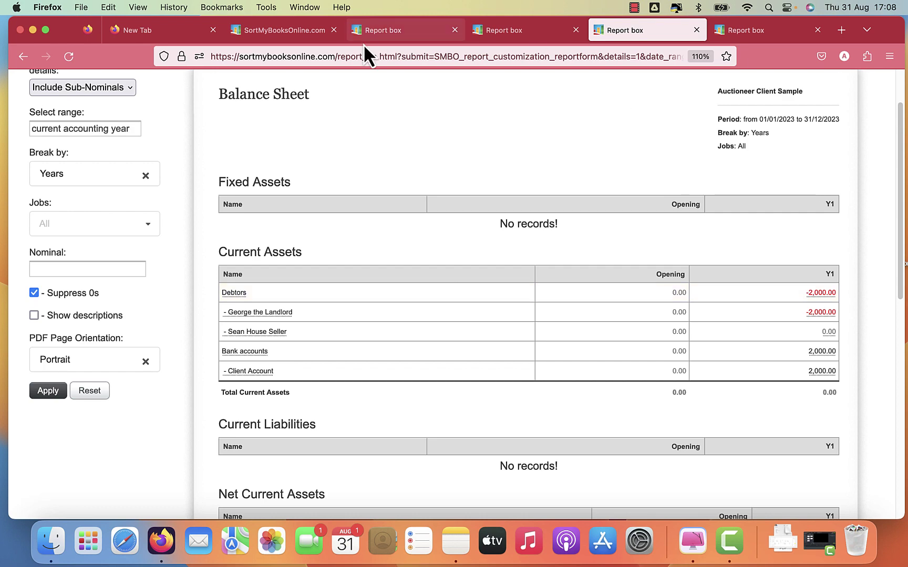
pyautogui.click(293, 33)
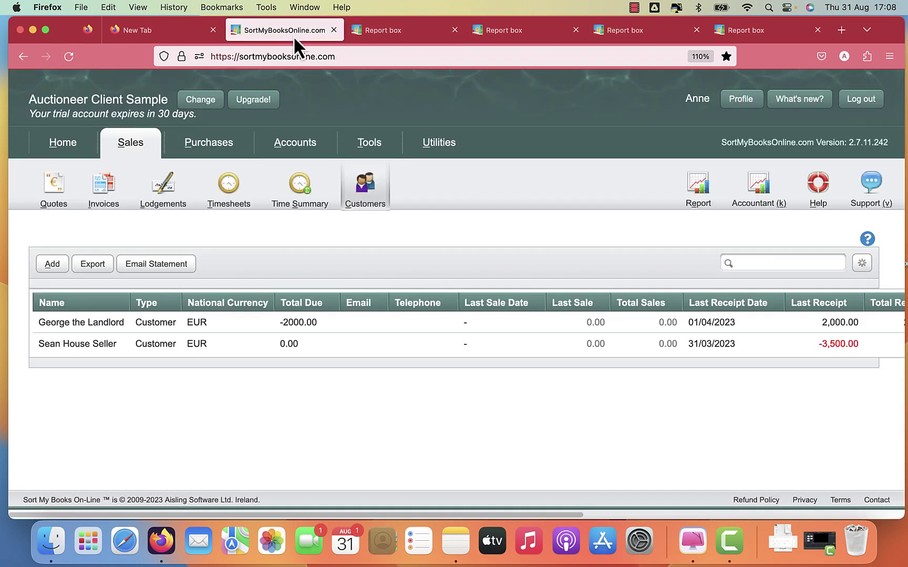
pyautogui.click(197, 324)
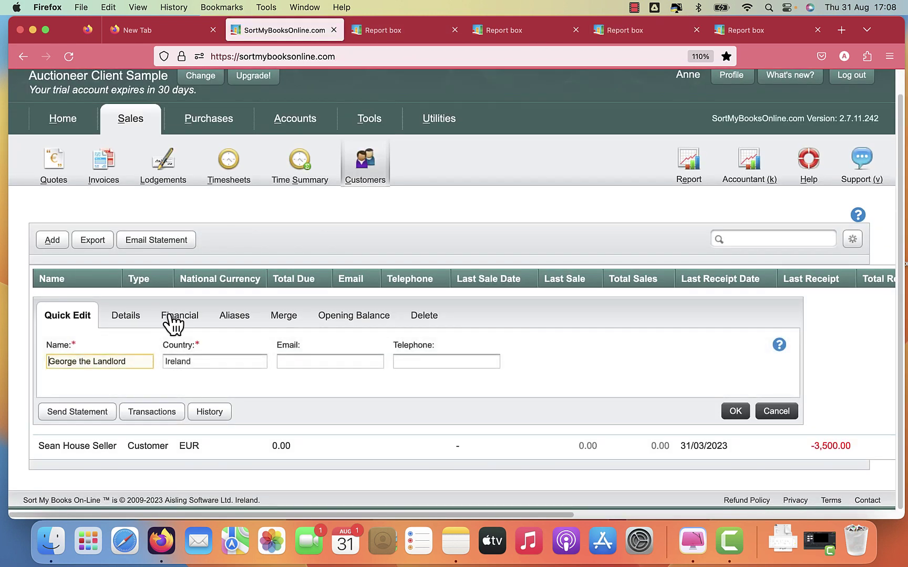
# Show the landlord's financial details and start a payment dated 30/04/2023.
pyautogui.click(176, 318)
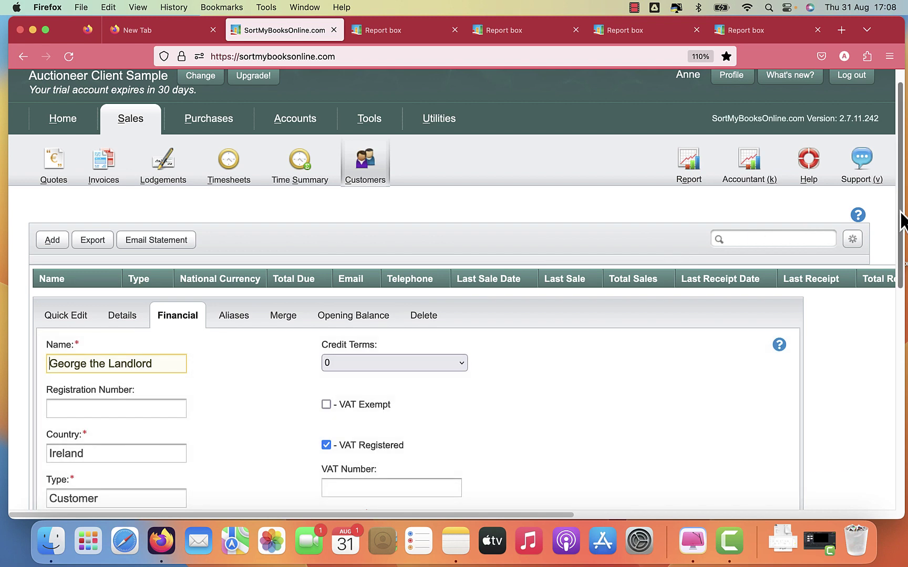
pyautogui.moveTo(901, 221); pyautogui.dragTo(888, 451)
pyautogui.scroll(-1, 888, 451)
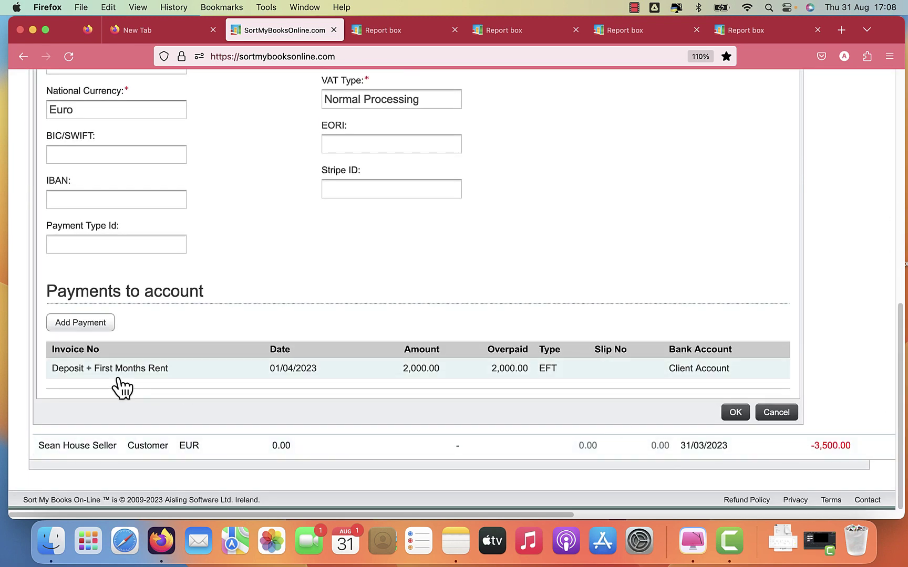
pyautogui.click(87, 322)
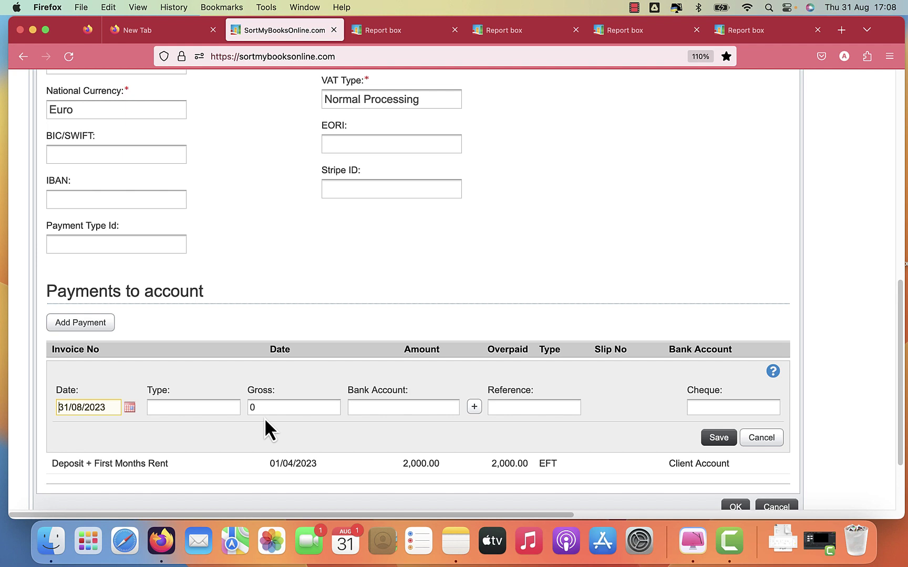
pyautogui.press('super+a')
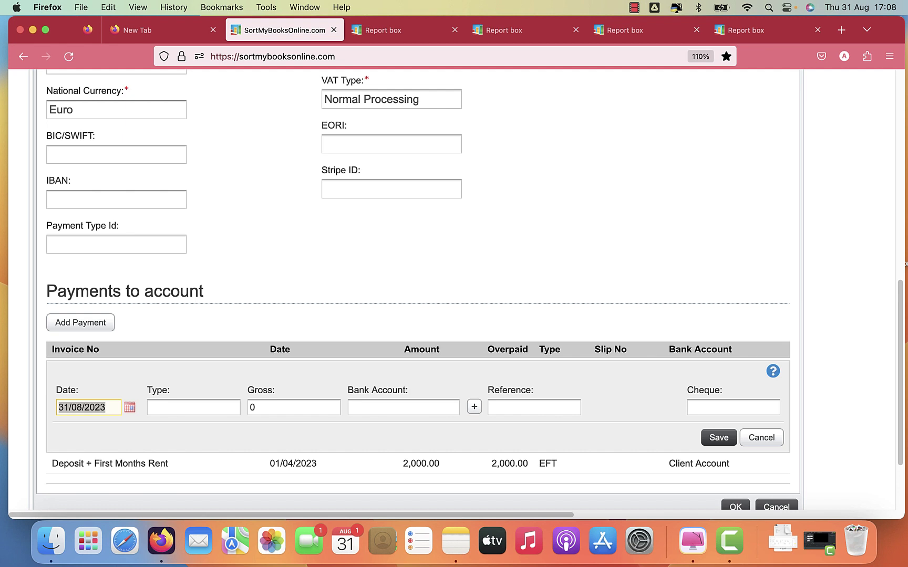
pyautogui.write('3003')
pyautogui.press('BackSpace')
pyautogui.write('4')
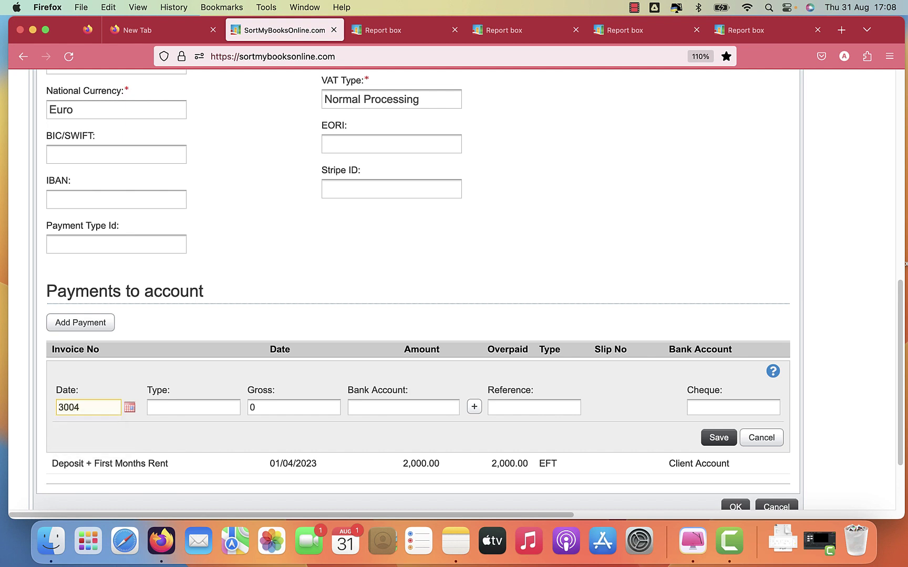
pyautogui.write('23')
pyautogui.press('Tab')
# Set the payment as a -500 EFT from the Client Account.
pyautogui.write('ef')
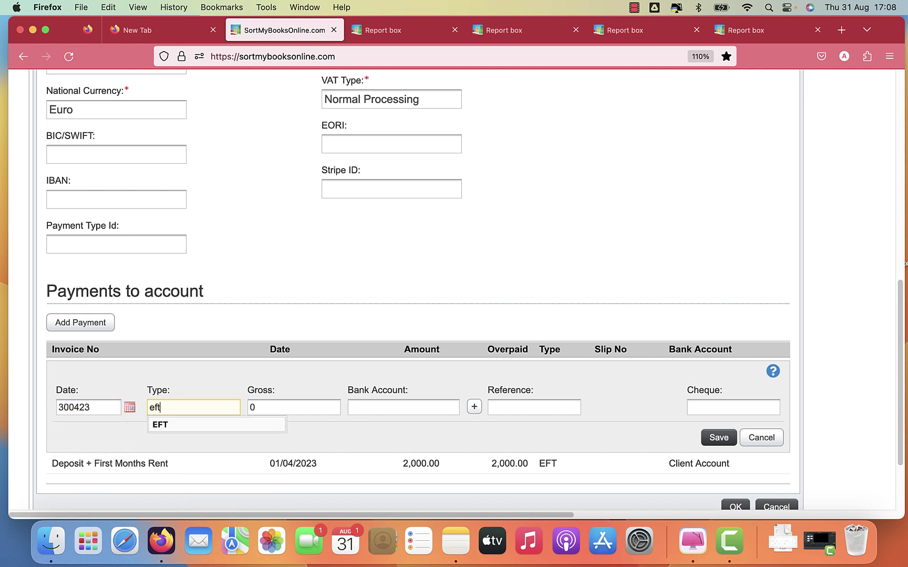
pyautogui.press('Down')
pyautogui.press('Return')
pyautogui.press('Tab')
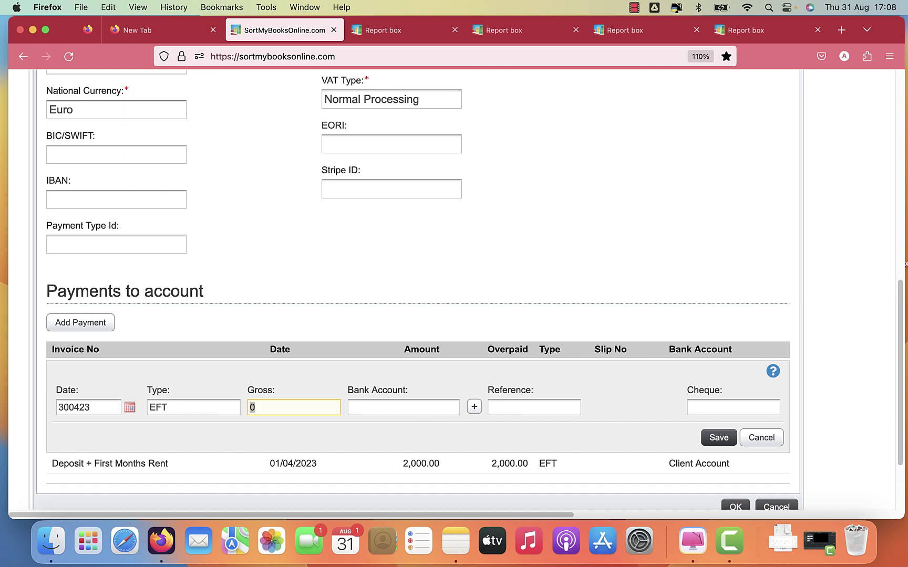
pyautogui.write('-')
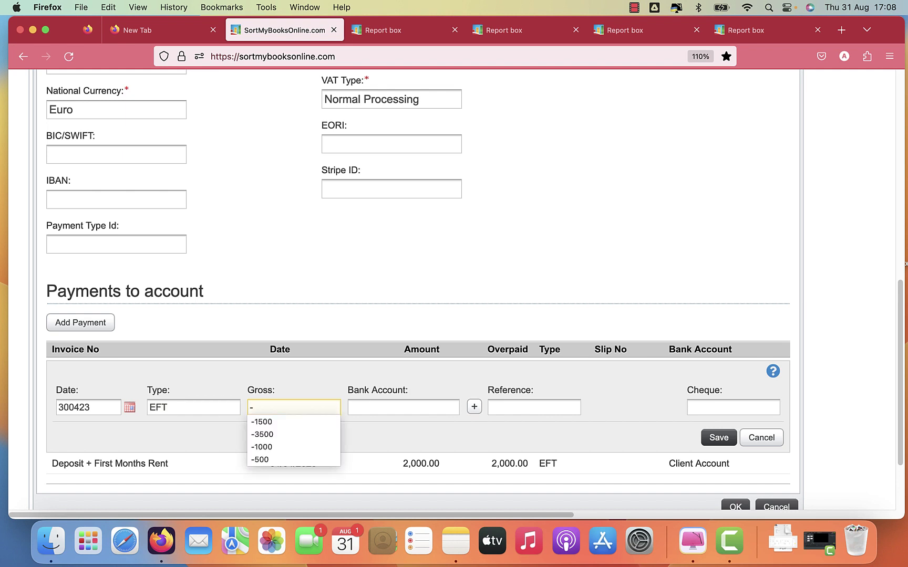
pyautogui.write('500')
pyautogui.press('Tab')
pyautogui.write('cl')
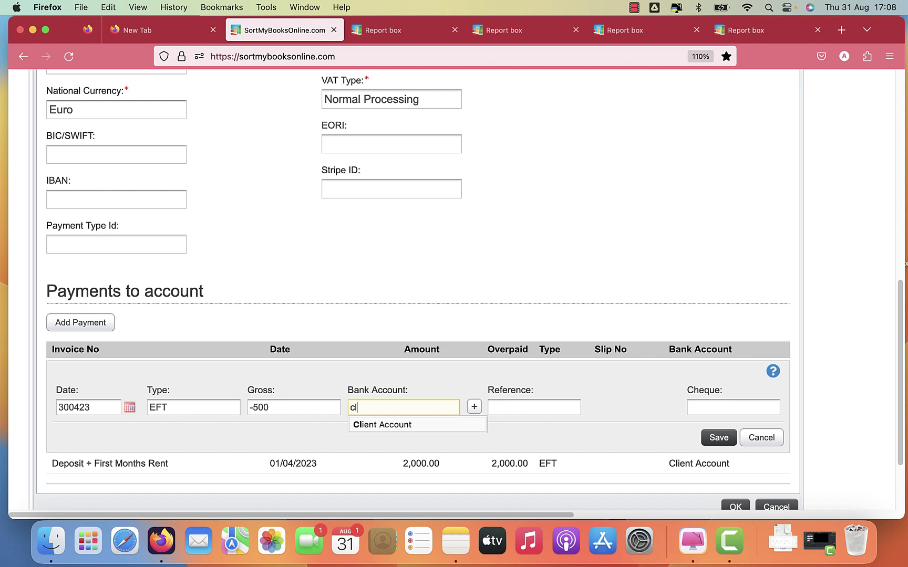
pyautogui.press('Down')
pyautogui.press('Return')
# Give it the reference 'Agent Fee to Office Account' and save it.
pyautogui.click(533, 407)
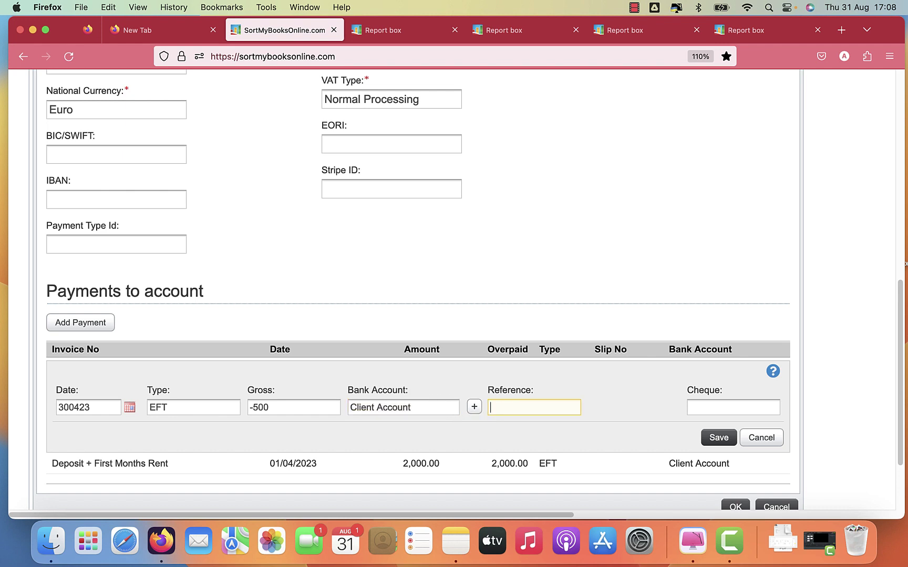
pyautogui.write('A')
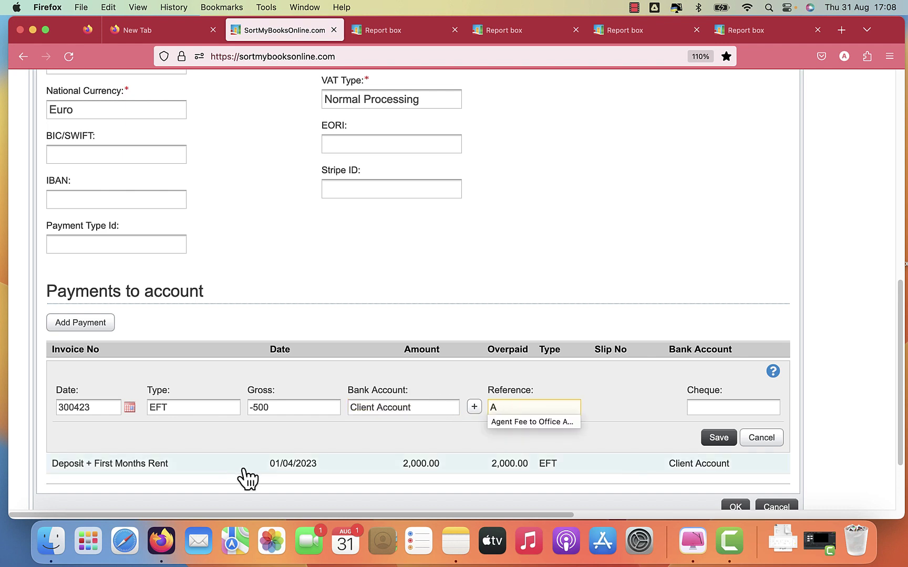
pyautogui.click(526, 421)
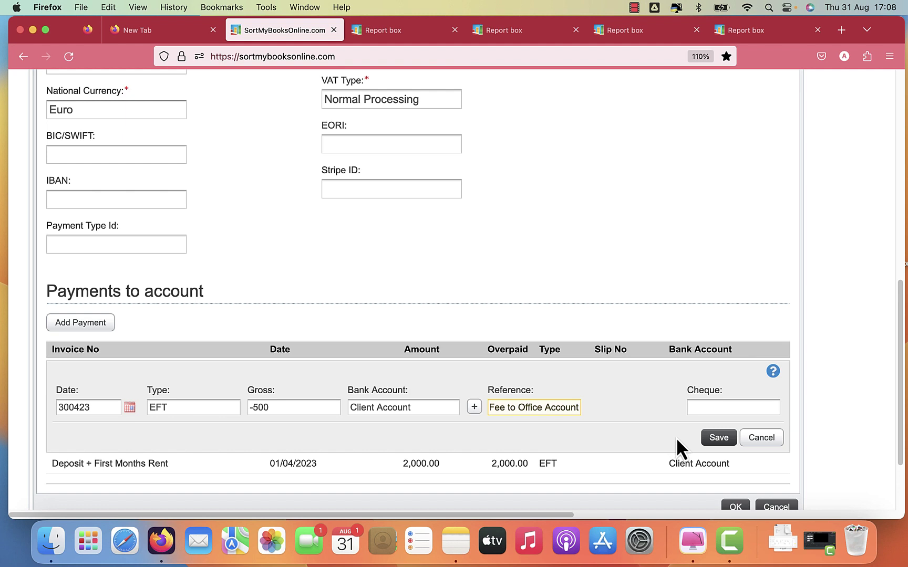
pyautogui.click(716, 439)
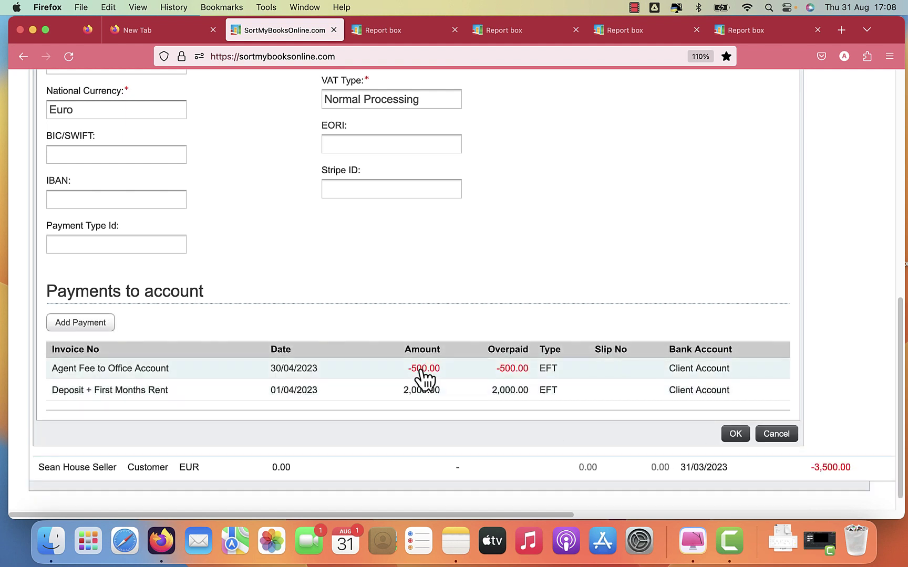
# Start a new landlord payment dated 30/04/2023.
pyautogui.click(81, 324)
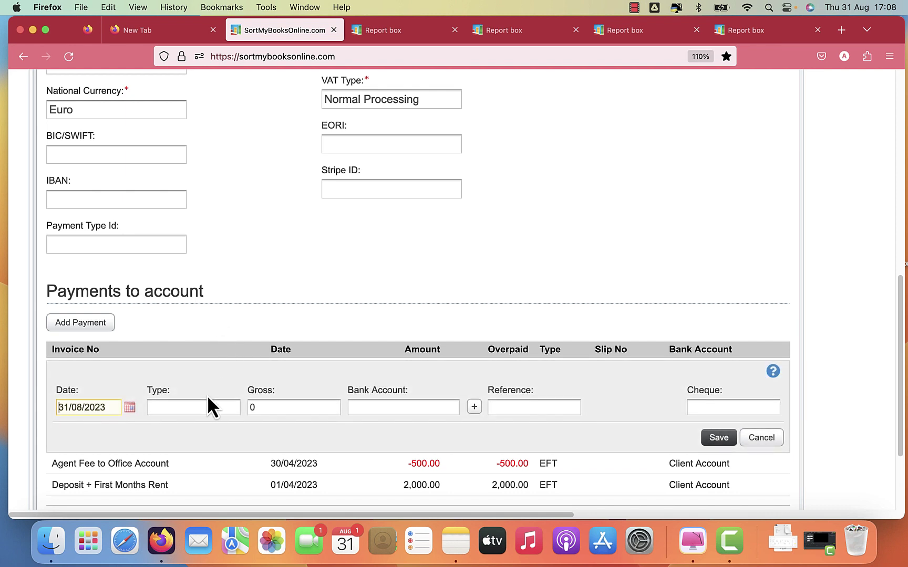
pyautogui.press('super+a')
pyautogui.write('300')
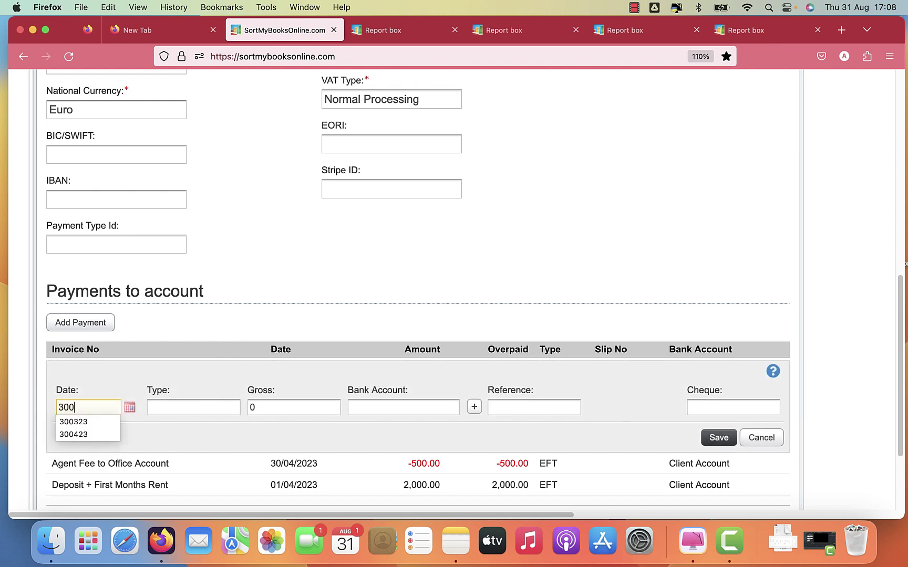
pyautogui.write('4')
pyautogui.press('Down')
pyautogui.press('Tab')
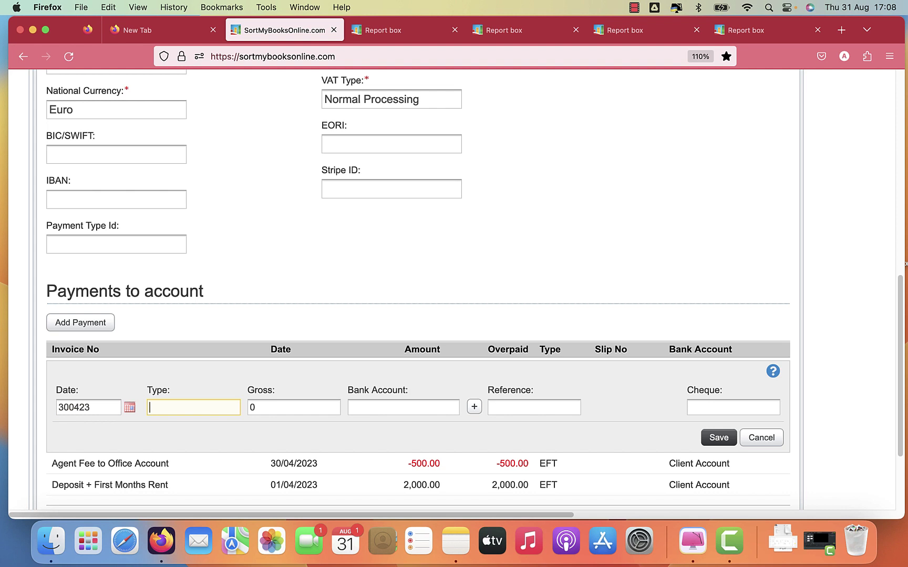
pyautogui.press('Tab')
# Make it an EFT of -1,500 drawn from the Client Account.
pyautogui.hotkey('shift', 'Tab')
pyautogui.write('eft')
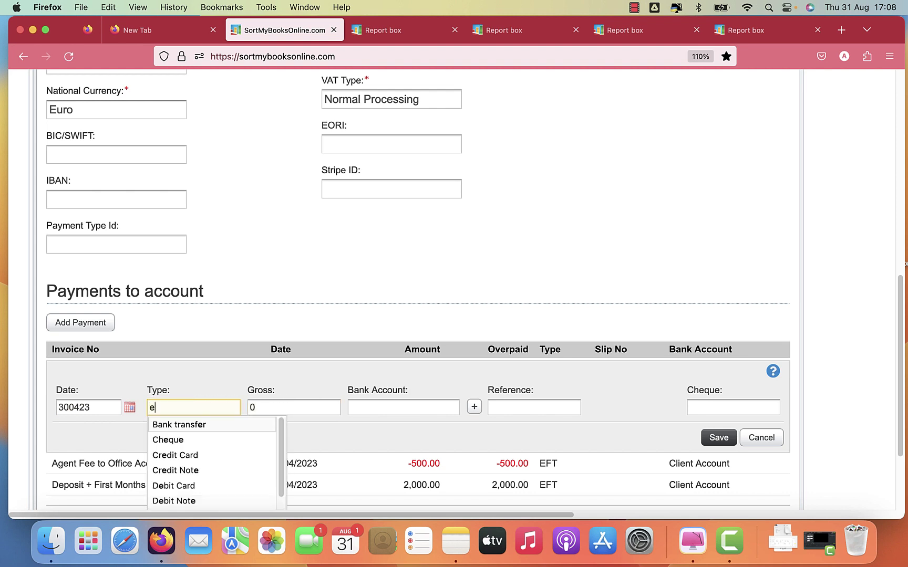
pyautogui.press('Tab')
pyautogui.write('-1500')
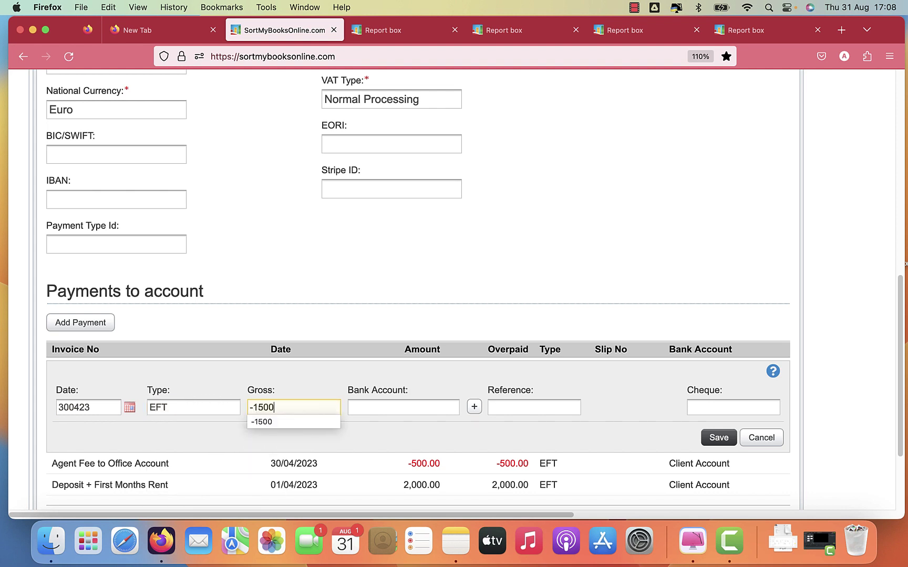
pyautogui.press('Tab')
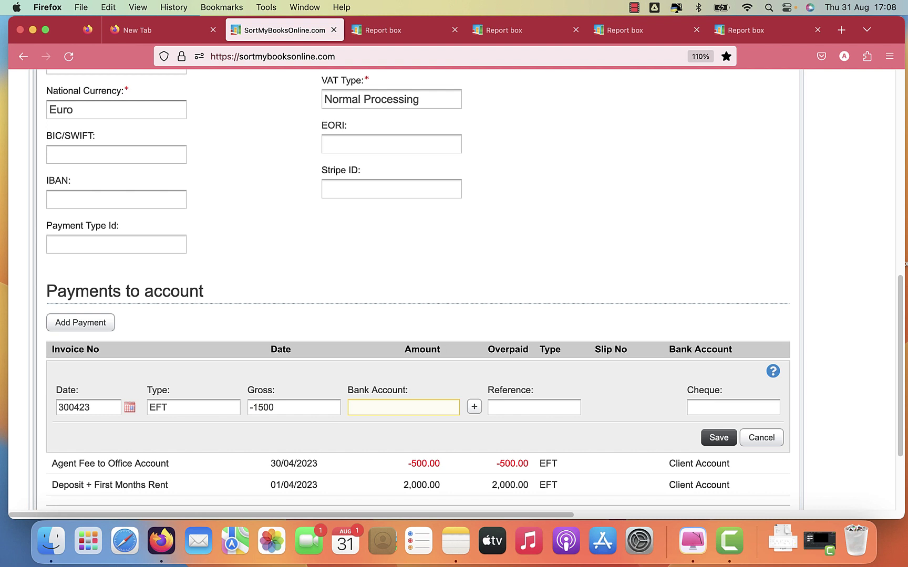
pyautogui.write('c')
pyautogui.press('Return')
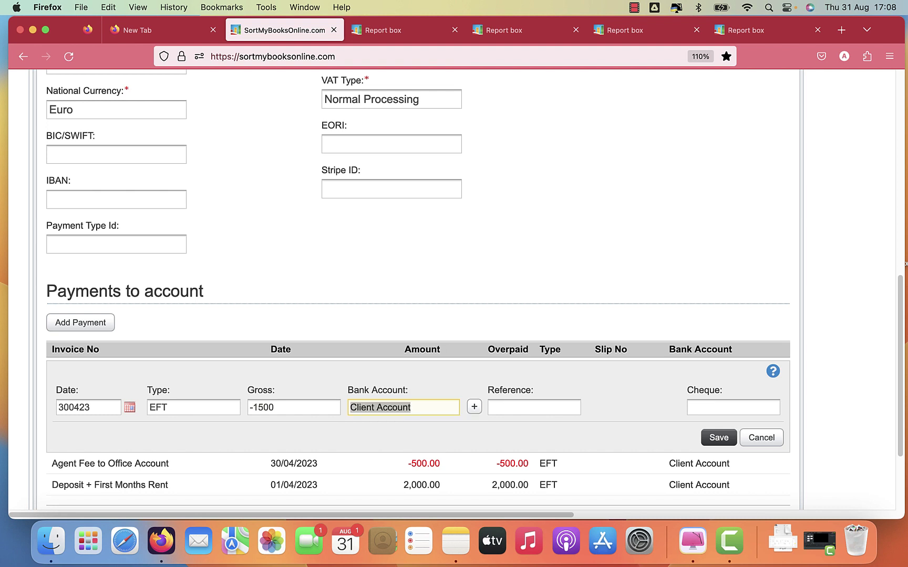
# Reference the payout 'Transferred to Landlord', save it, and save the landlord's record.
pyautogui.click(534, 407)
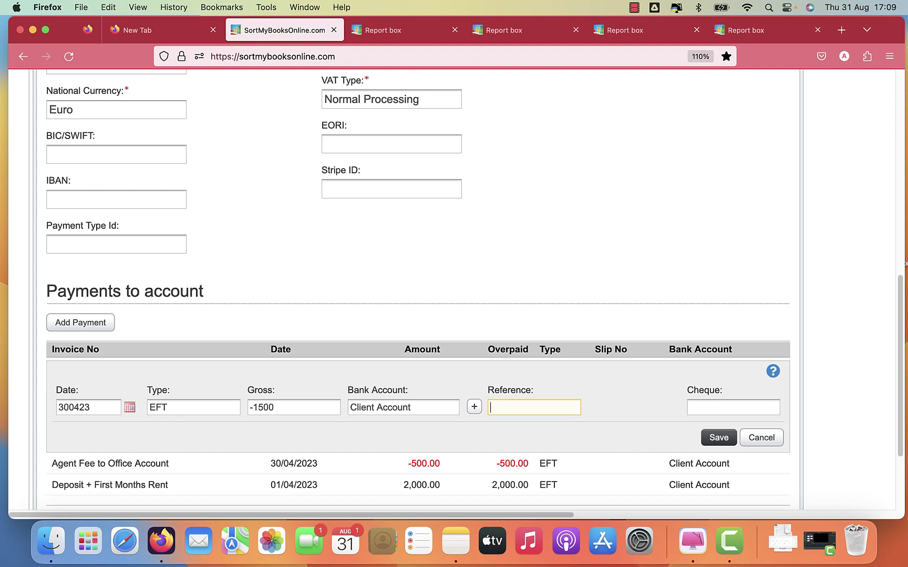
pyautogui.write('F')
pyautogui.press('Down')
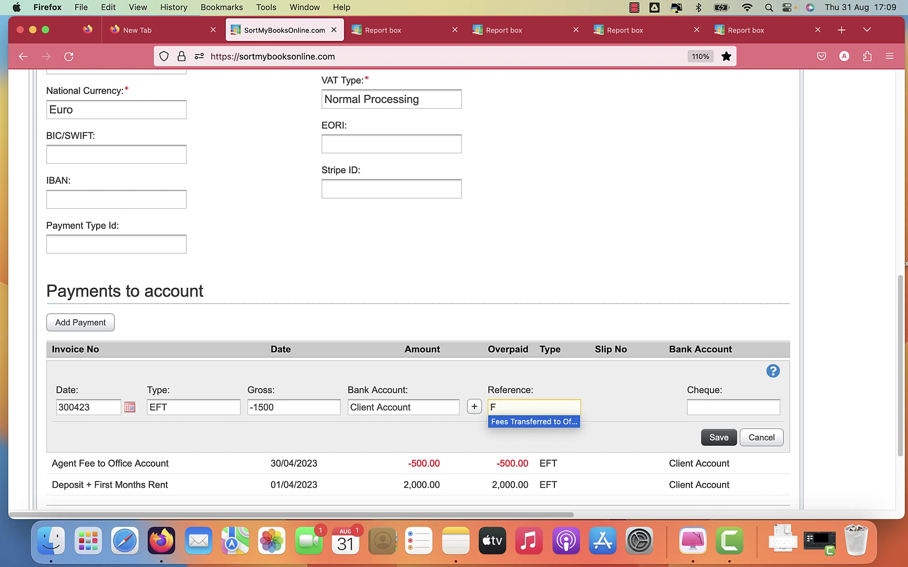
pyautogui.press('BackSpace')
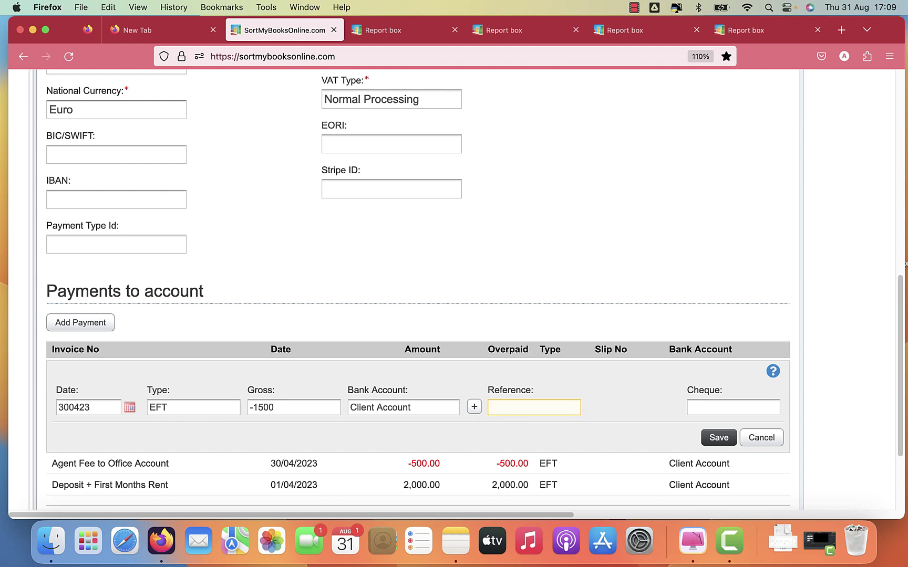
pyautogui.write('Transfe')
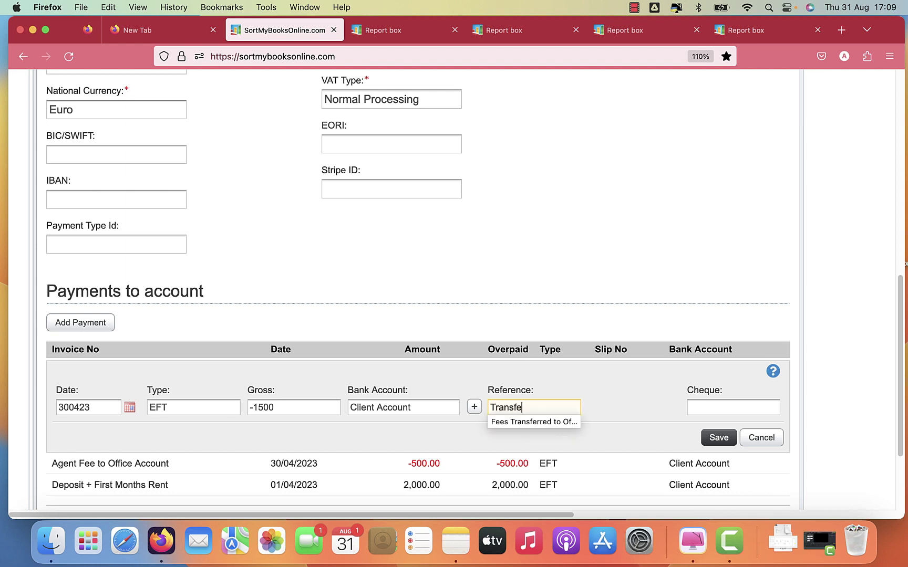
pyautogui.write('rred to Land')
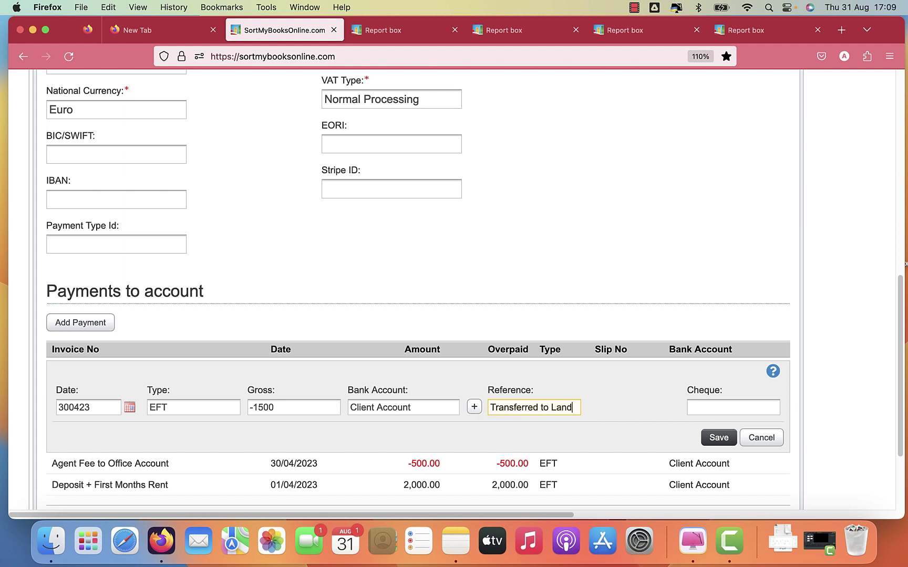
pyautogui.press('BackSpace')
pyautogui.press('BackSpace')
pyautogui.write('ndlord')
pyautogui.click(719, 440)
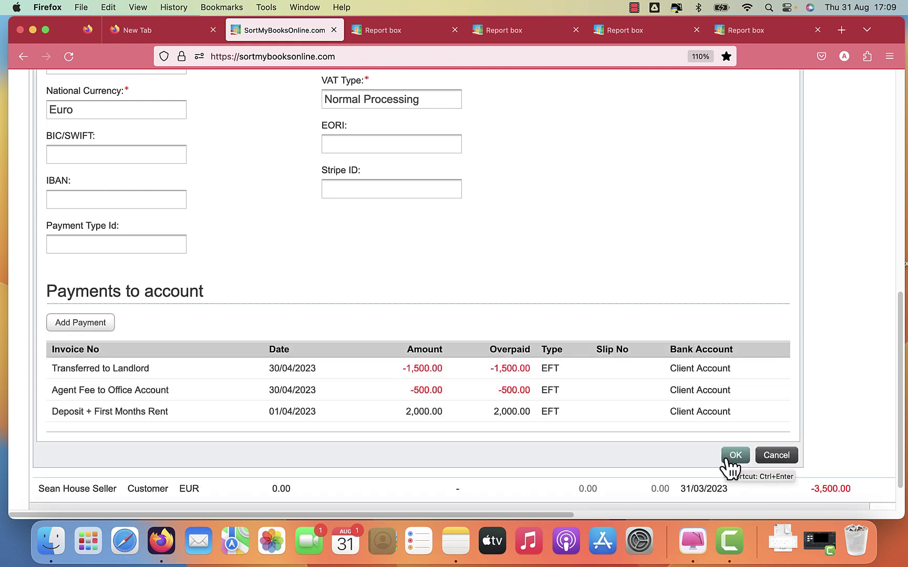
pyautogui.click(733, 455)
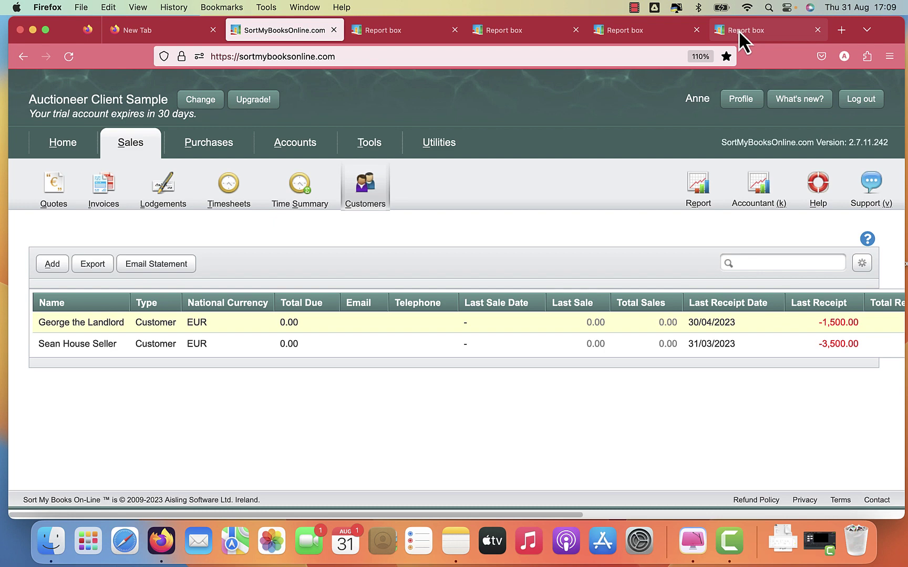
# Reload the Aged Debtor Report to confirm the landlord's balance is €0.00.
pyautogui.click(738, 30)
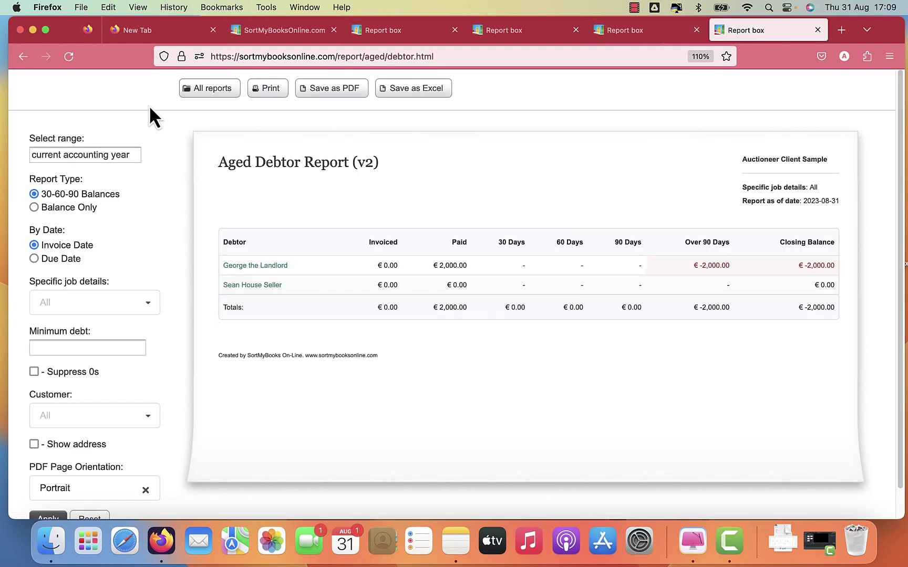
pyautogui.click(66, 57)
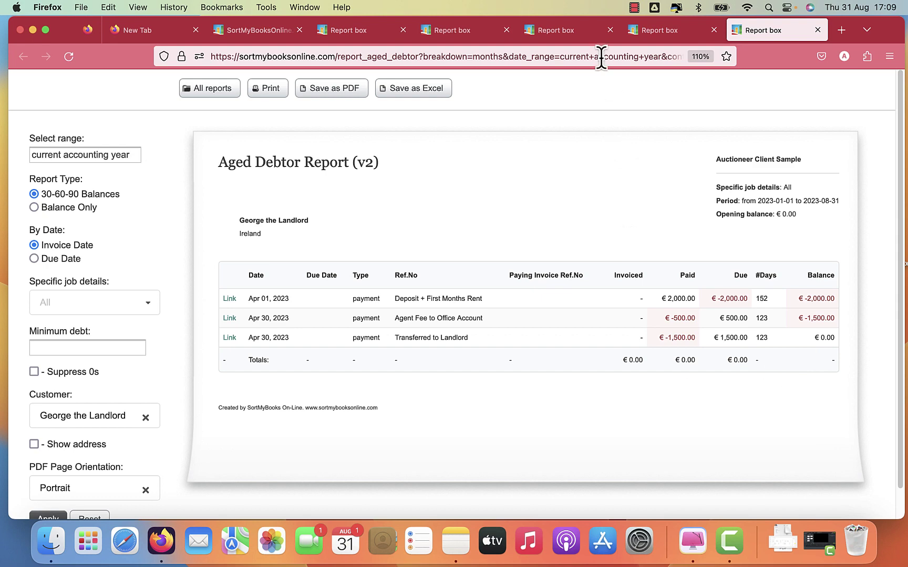
pyautogui.click(557, 37)
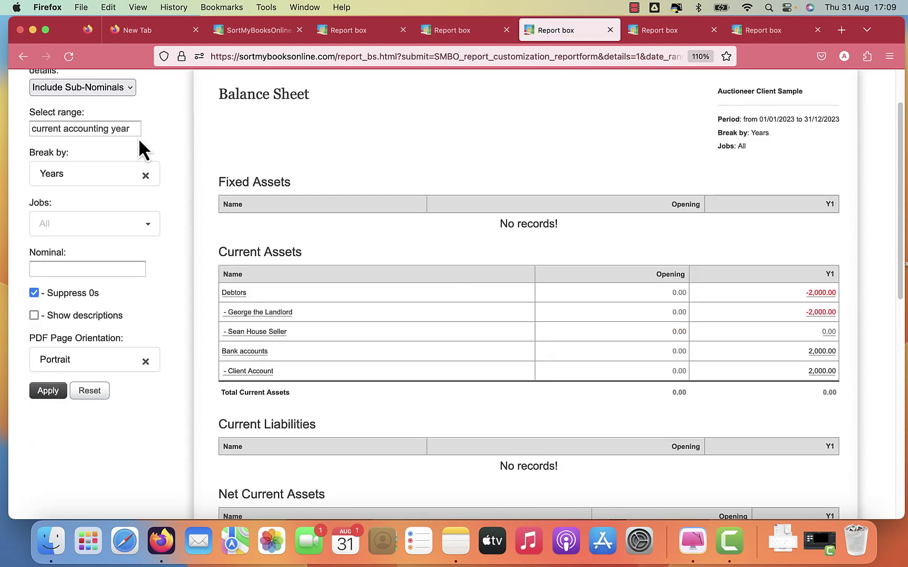
# Refresh the Balance Sheet and scroll the Client Account ledger to confirm it totals 0.00.
pyautogui.click(68, 57)
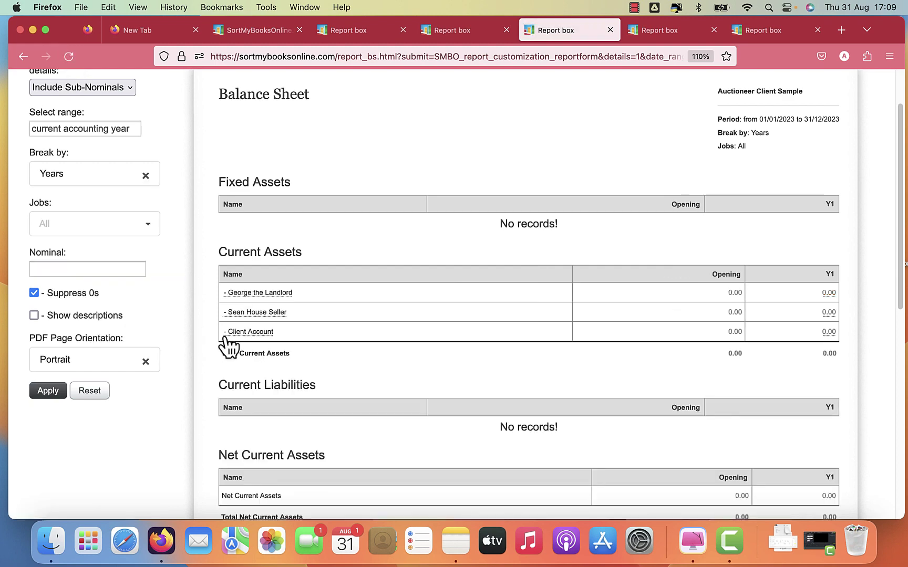
pyautogui.click(246, 332)
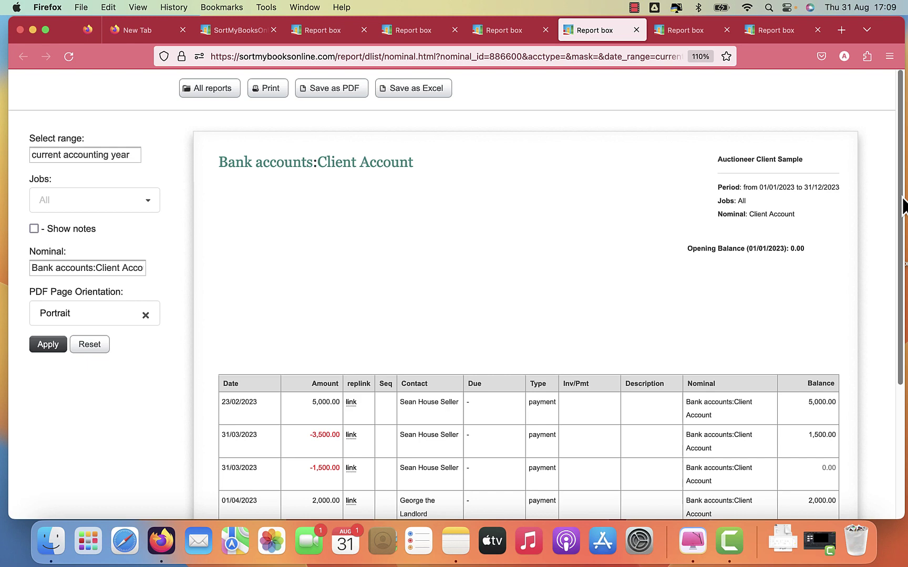
pyautogui.moveTo(902, 198); pyautogui.dragTo(900, 363)
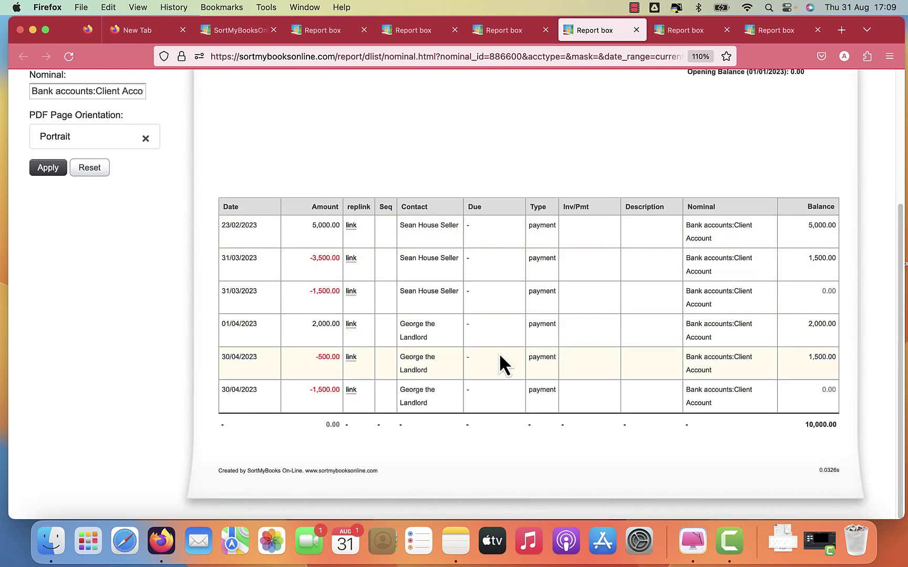
pyautogui.click(762, 36)
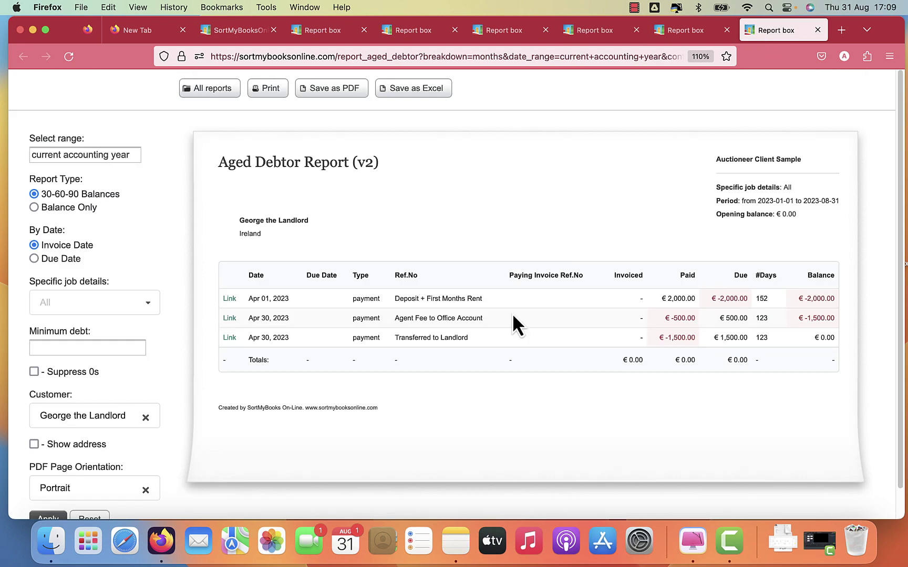